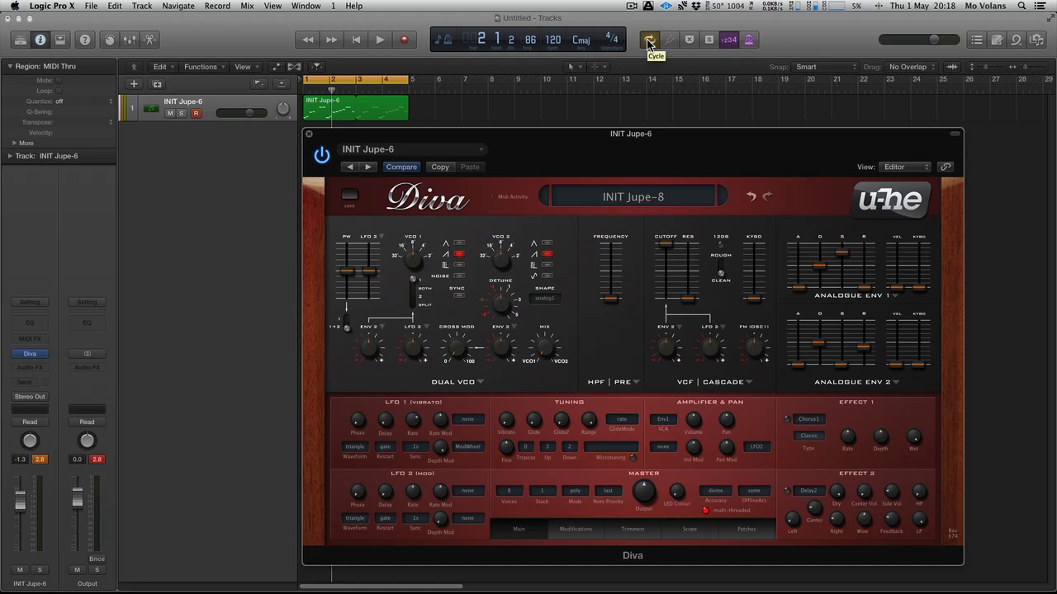
Open the region's notes in the piano roll and close the Diva window.
double_click(334, 103)
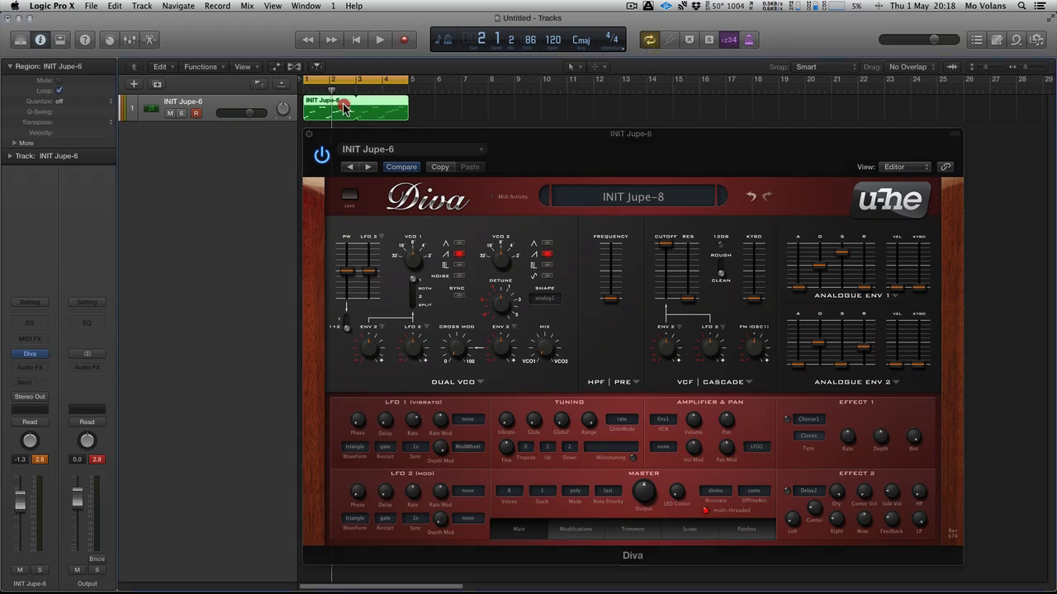
drag(391, 133, 315, 97)
click(229, 95)
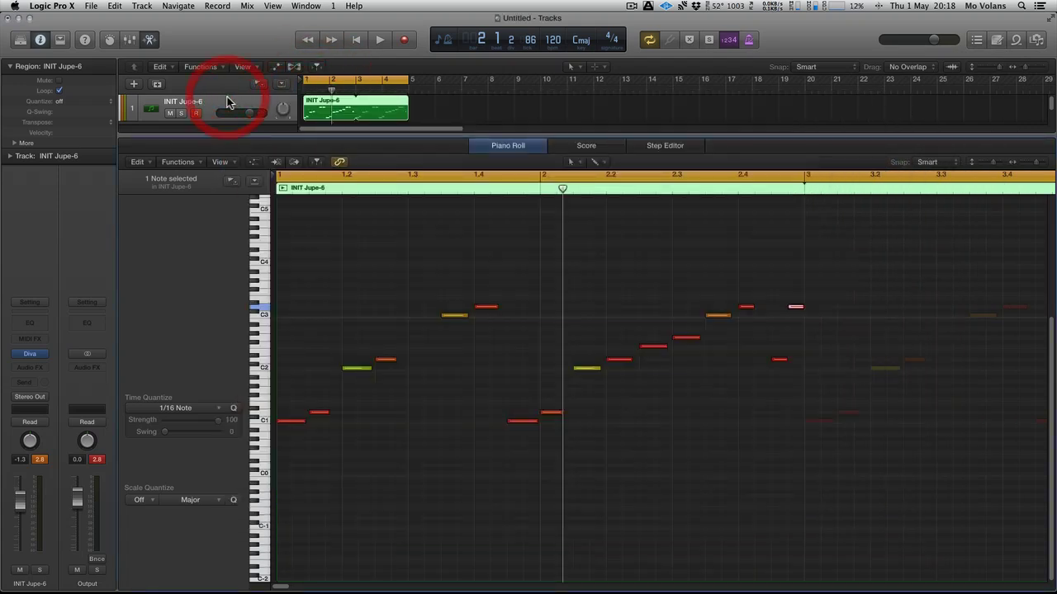
Play the pattern once, then collapse the piano roll so only the tracks area shows.
key(space)
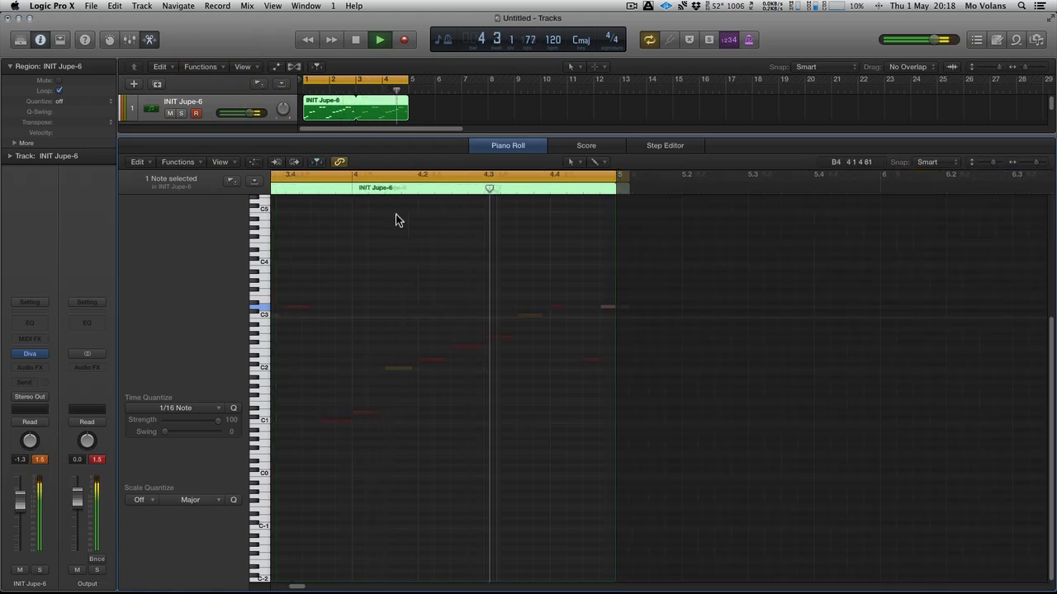
key(space)
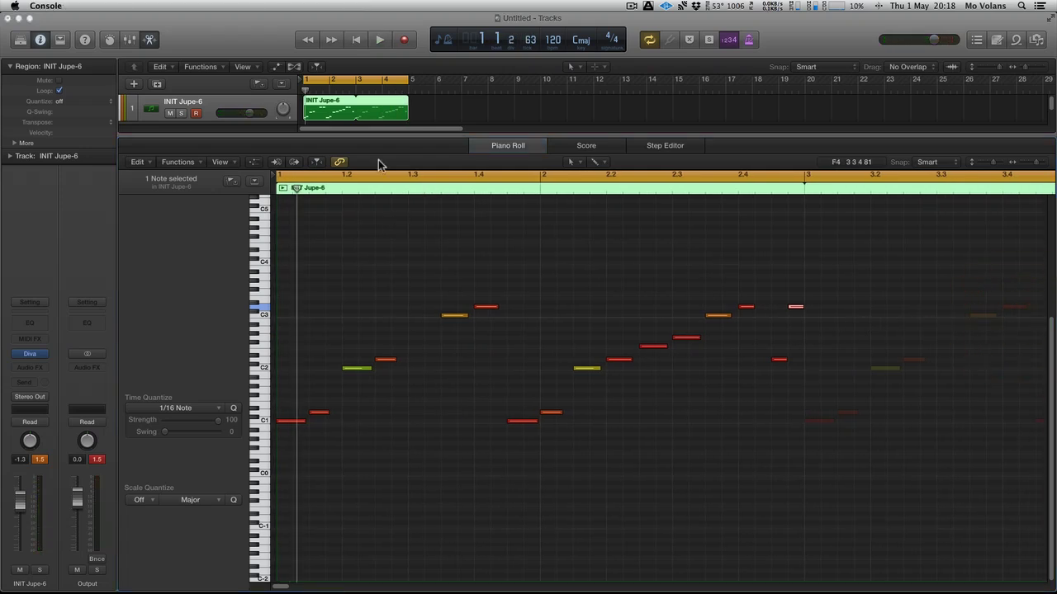
drag(384, 139, 370, 580)
In Diva, set VCF cutoff to 150, resonance to 48, a 12 dB slope and Rough mode.
click(33, 354)
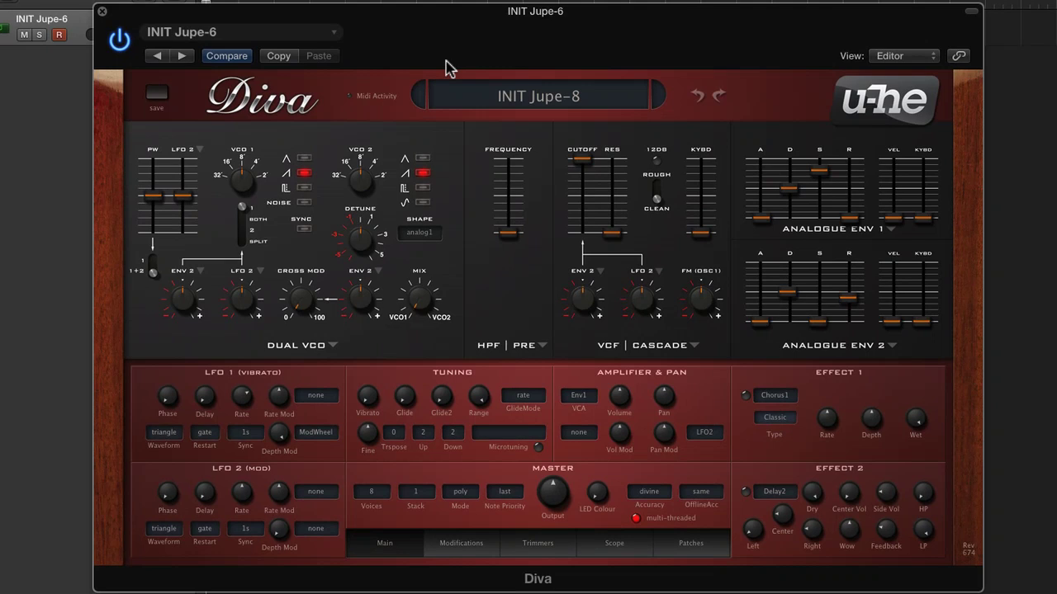
mouse_move(582, 160)
mouse_down()
mouse_move(583, 213)
mouse_move(582, 164)
mouse_up()
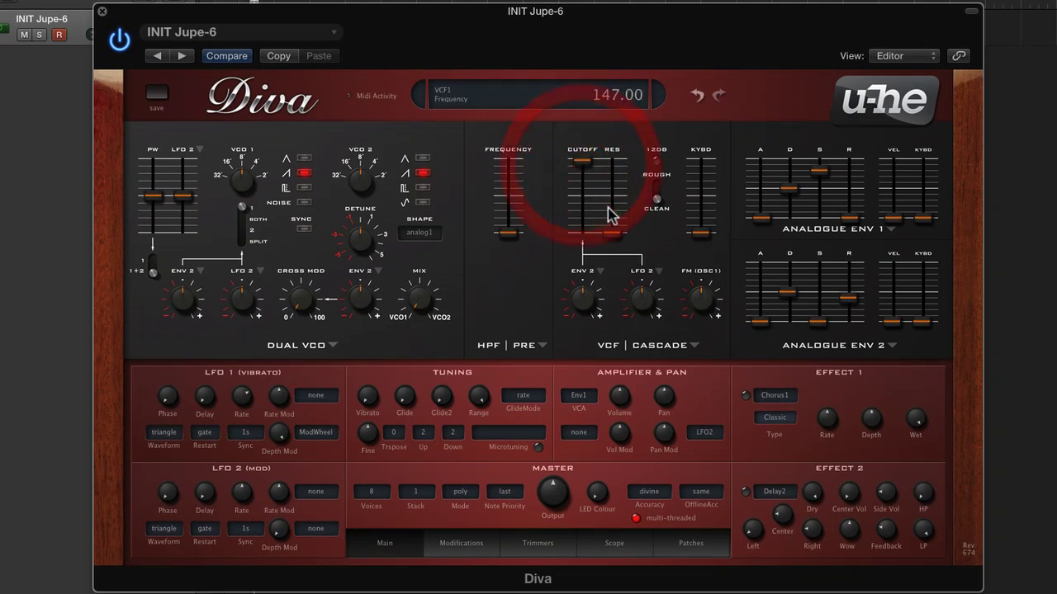
drag(611, 216, 581, 157)
click(656, 161)
click(655, 169)
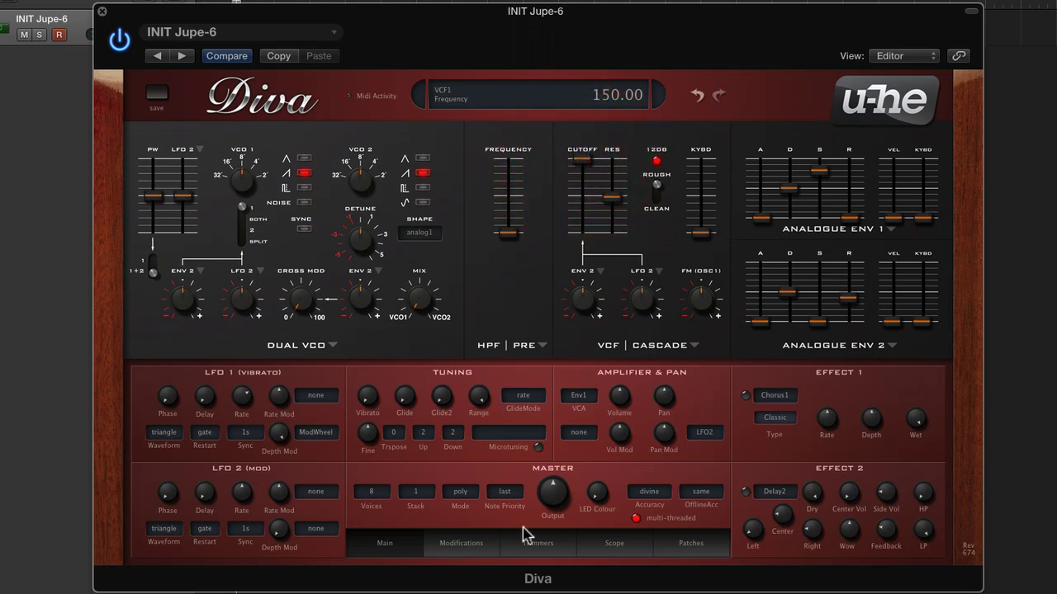
Change Diva's Master voice mode from poly to mono, then to legato.
click(461, 494)
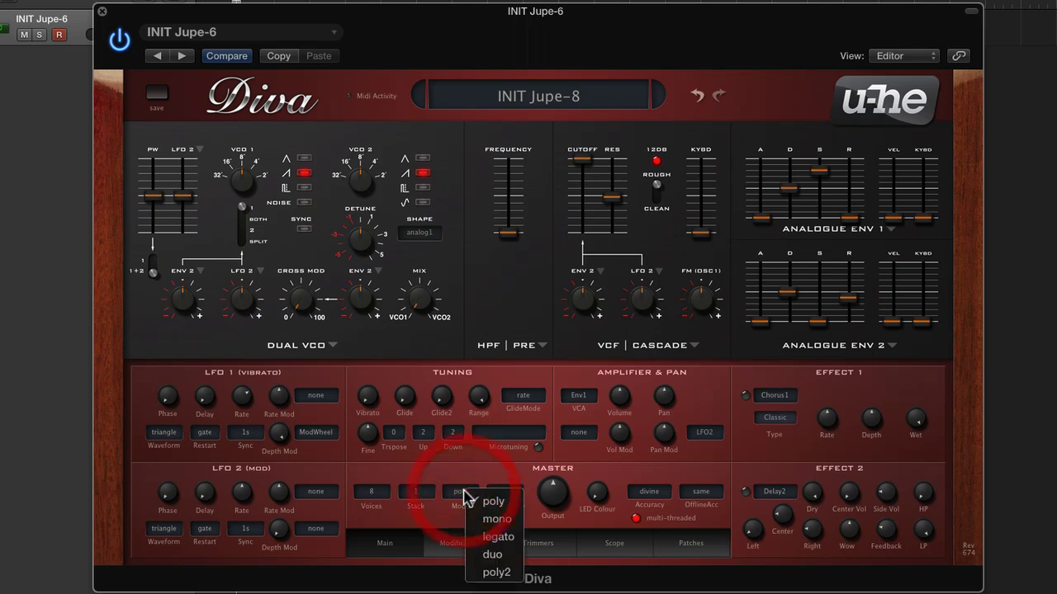
click(482, 497)
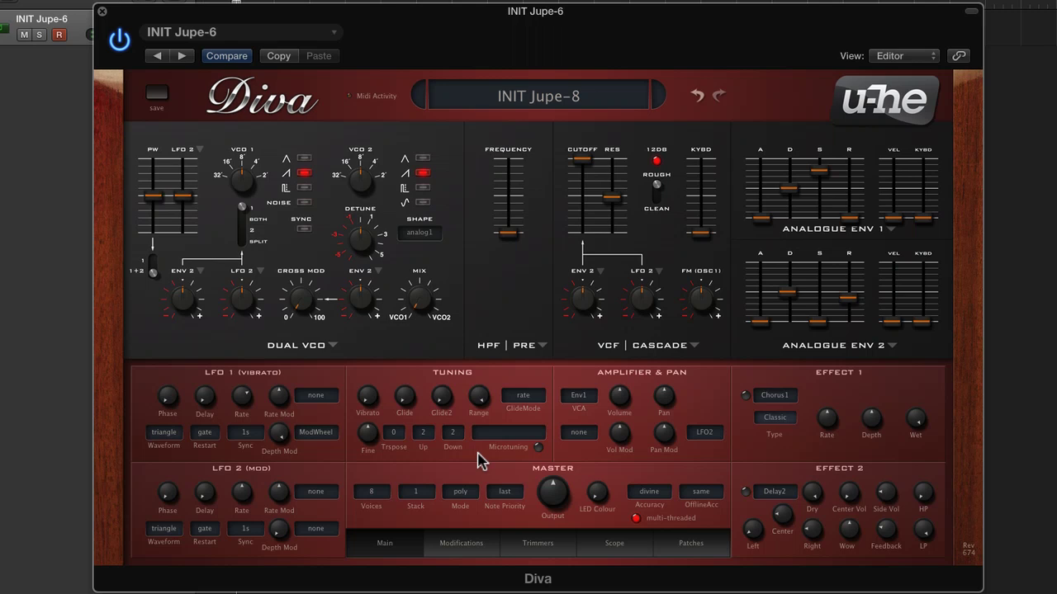
click(385, 492)
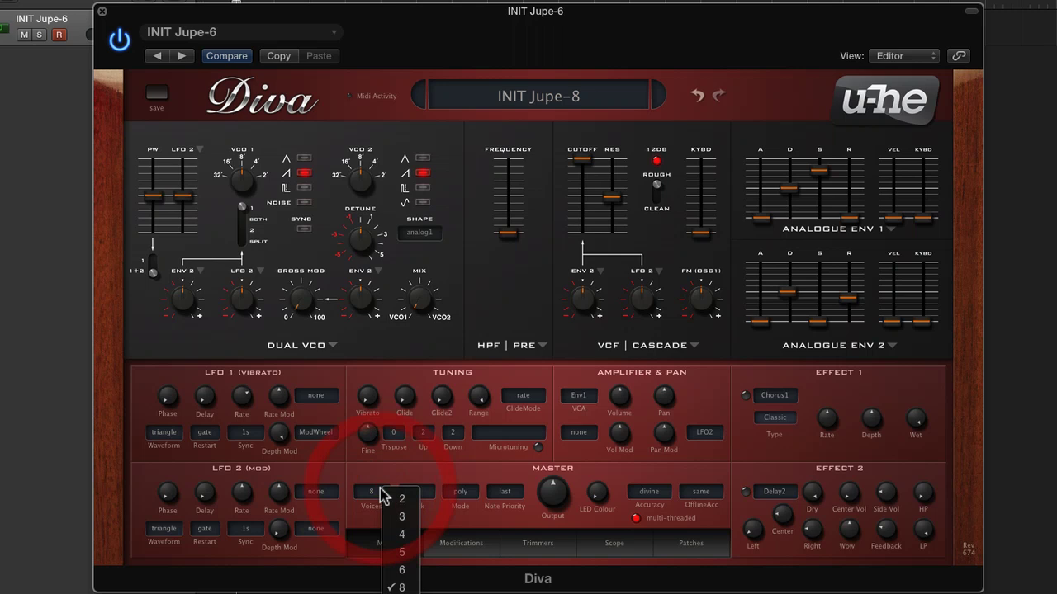
click(477, 480)
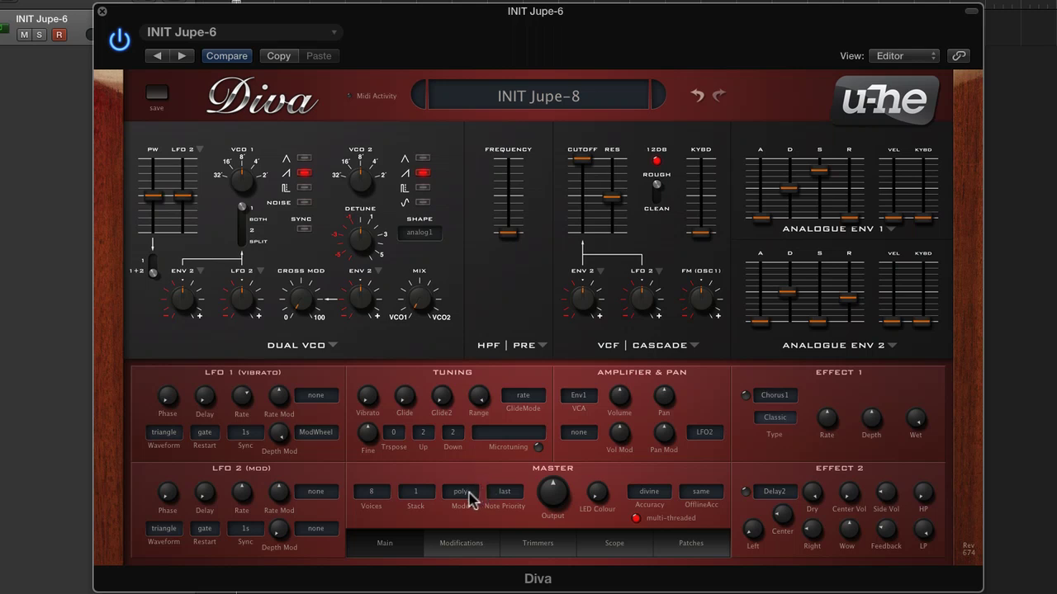
click(462, 496)
click(493, 522)
click(462, 494)
click(493, 541)
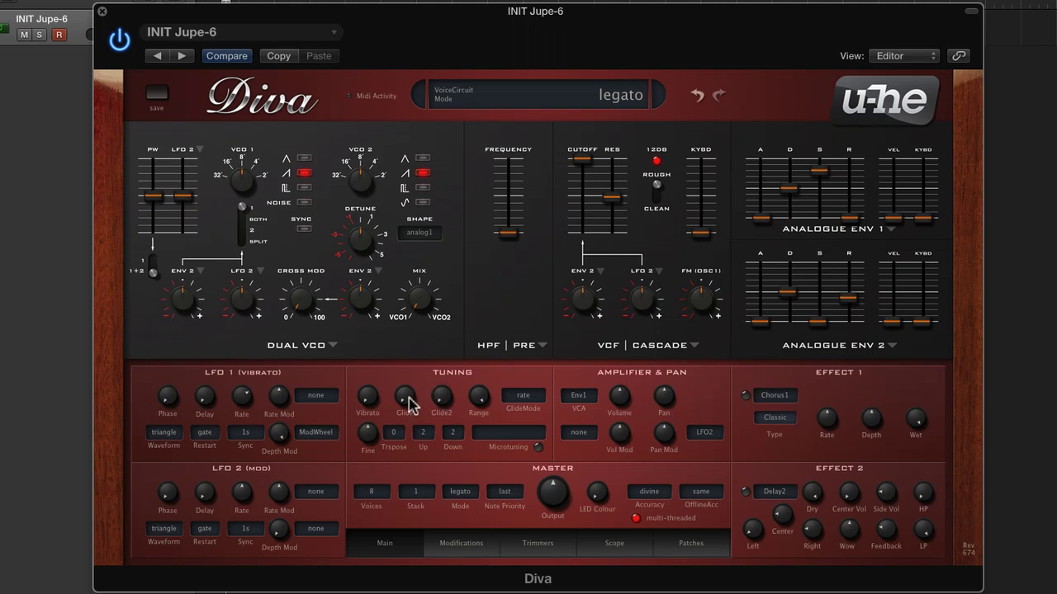
Try mono mode with raised glide and a lower cutoff, then reset glide to zero.
click(462, 495)
click(483, 521)
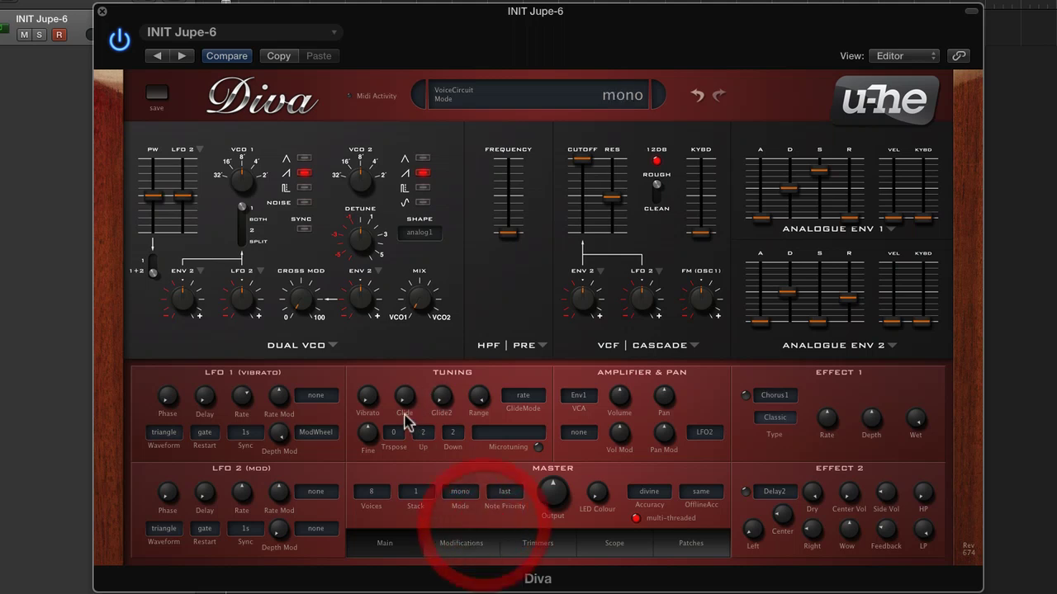
drag(404, 382, 407, 413)
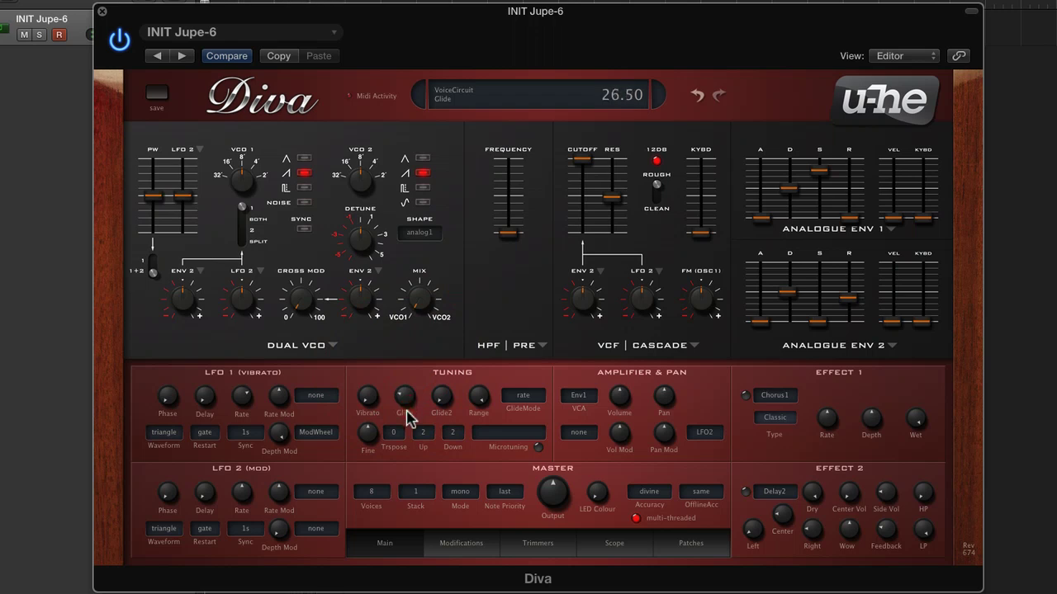
mouse_move(582, 160)
mouse_down()
mouse_move(584, 223)
mouse_move(585, 156)
mouse_up()
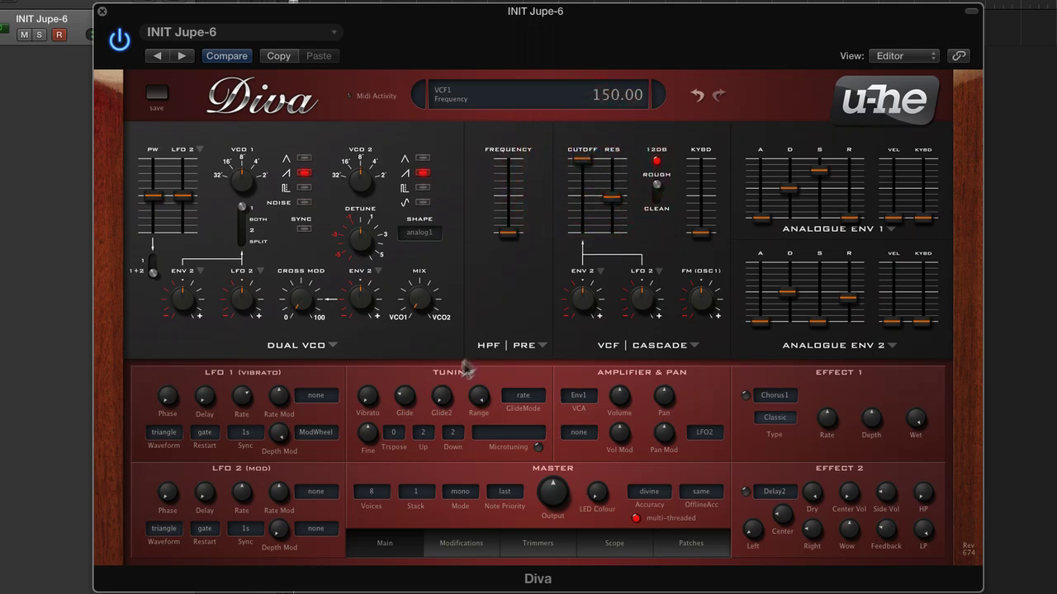
click(405, 470)
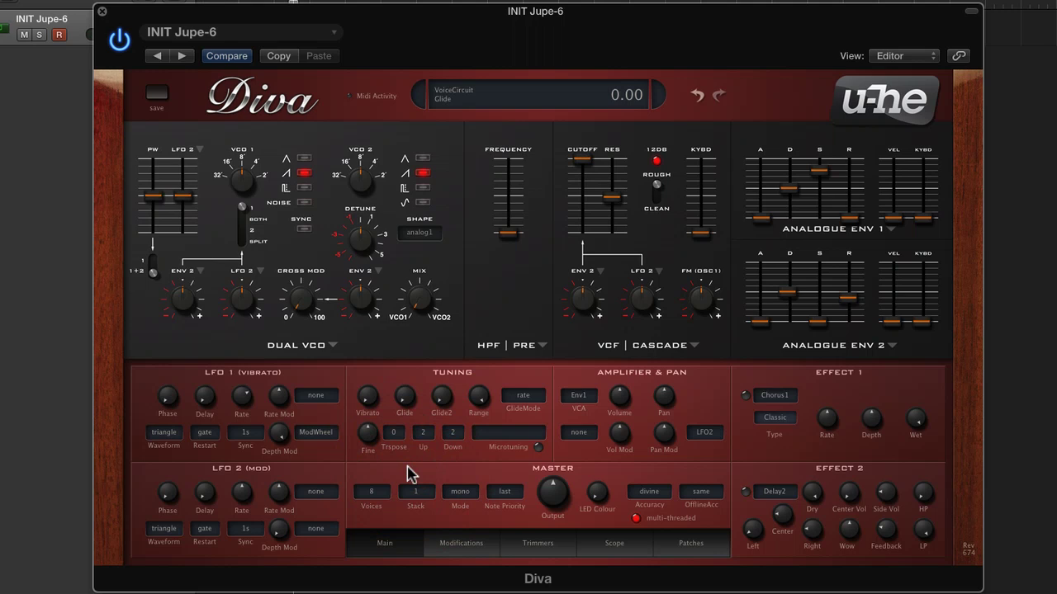
Choose legato voice mode and raise Diva's glide to about 27.
click(458, 494)
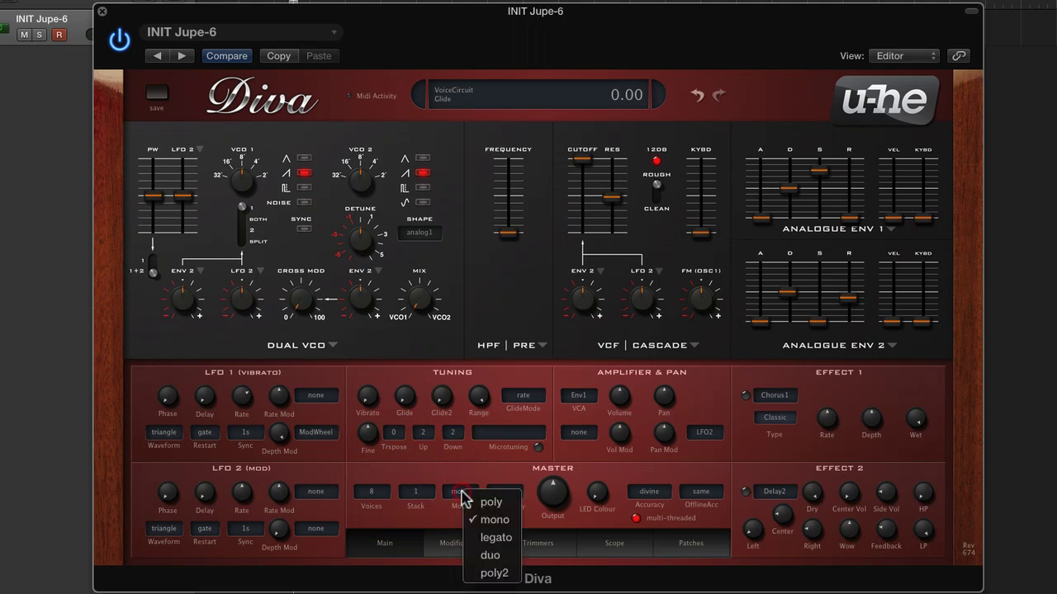
click(477, 543)
drag(412, 399, 412, 354)
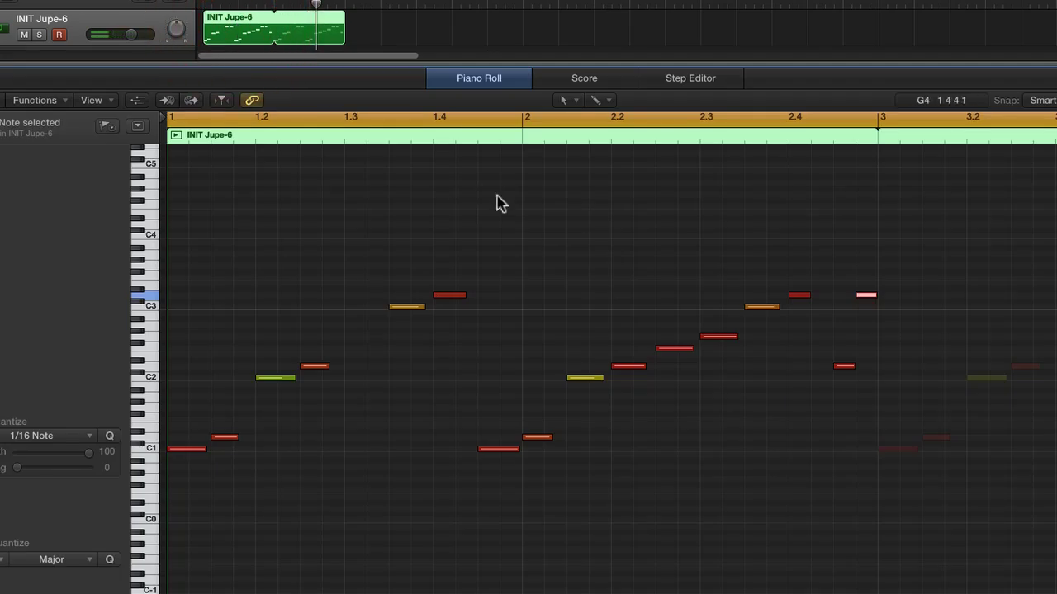
Shorten the two notes just before bar 3 while auditioning the pattern.
key(space)
drag(834, 270, 886, 377)
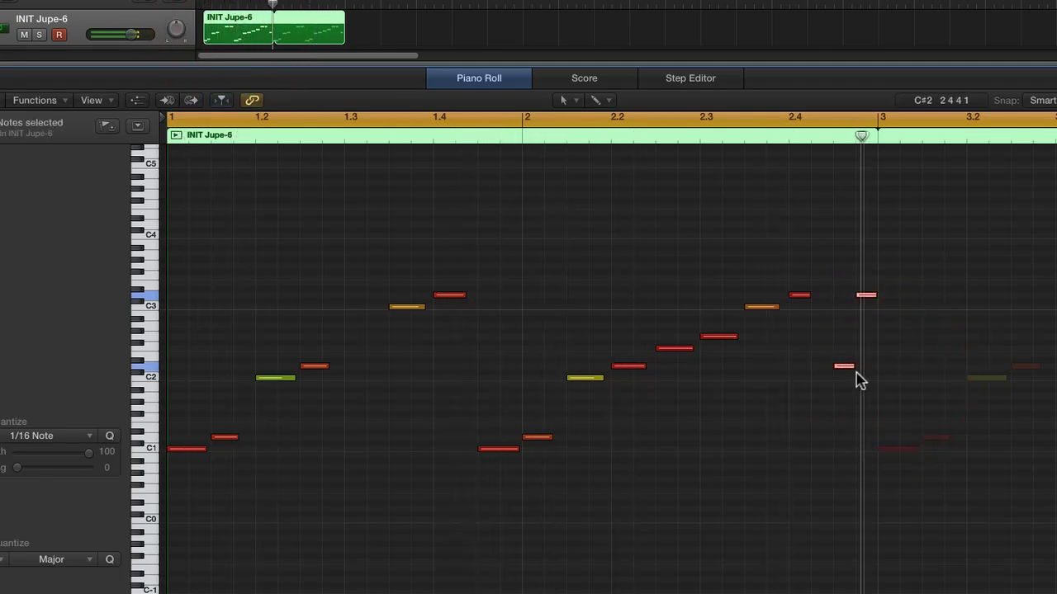
key(space)
drag(853, 368, 848, 368)
click(836, 450)
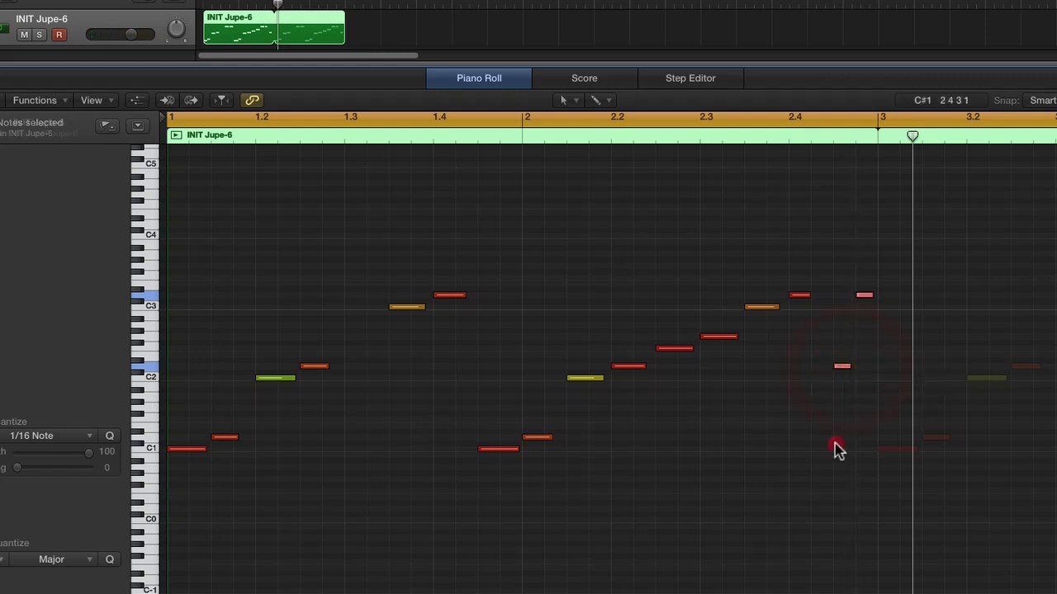
Set the cycle range to loop bars 1 to 3 and play it.
key(space)
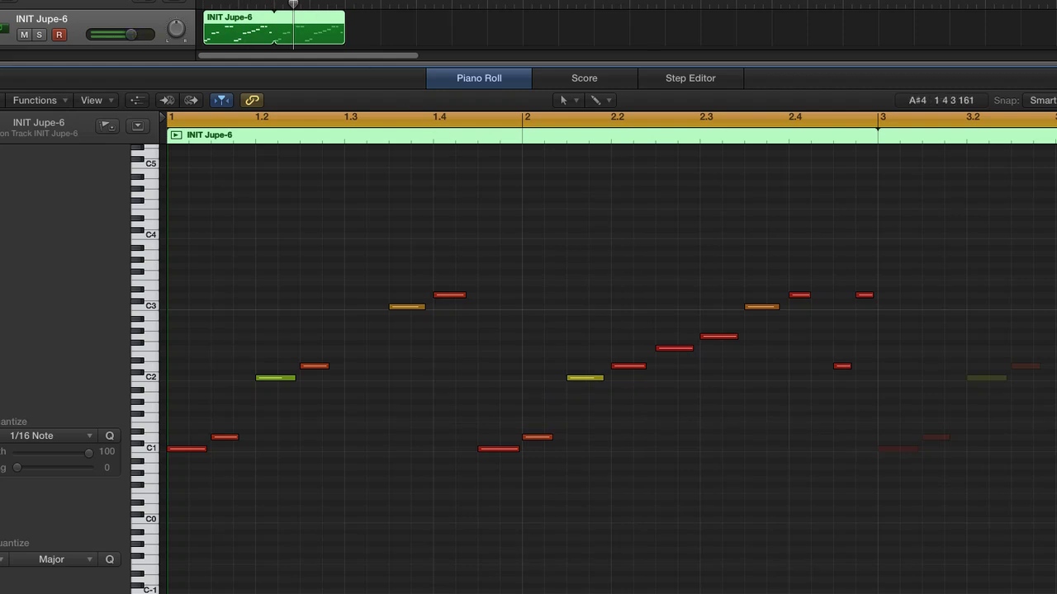
drag(343, 3, 276, 3)
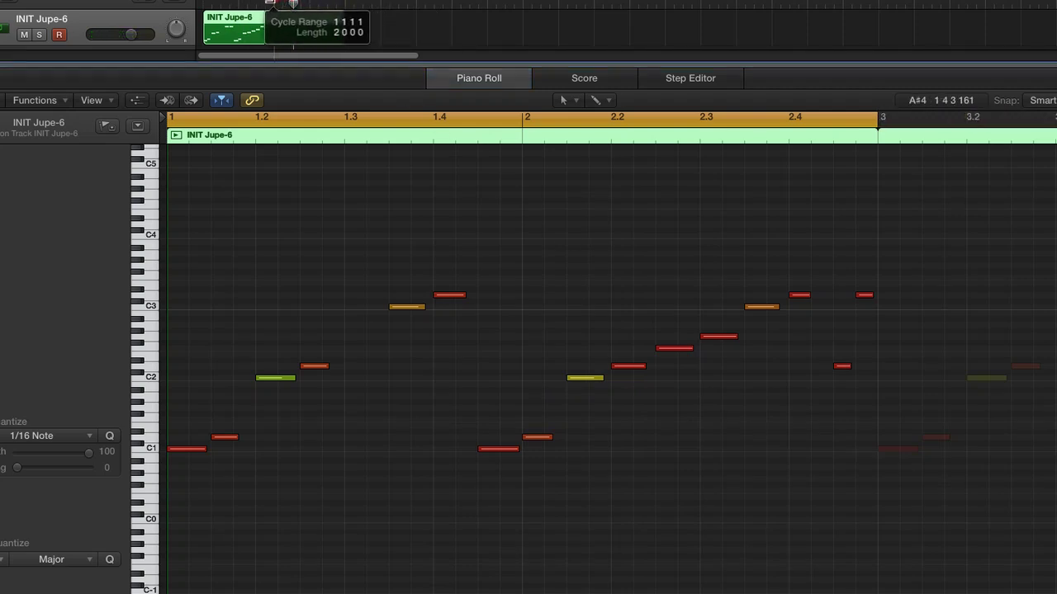
drag(270, 3, 272, 4)
key(space)
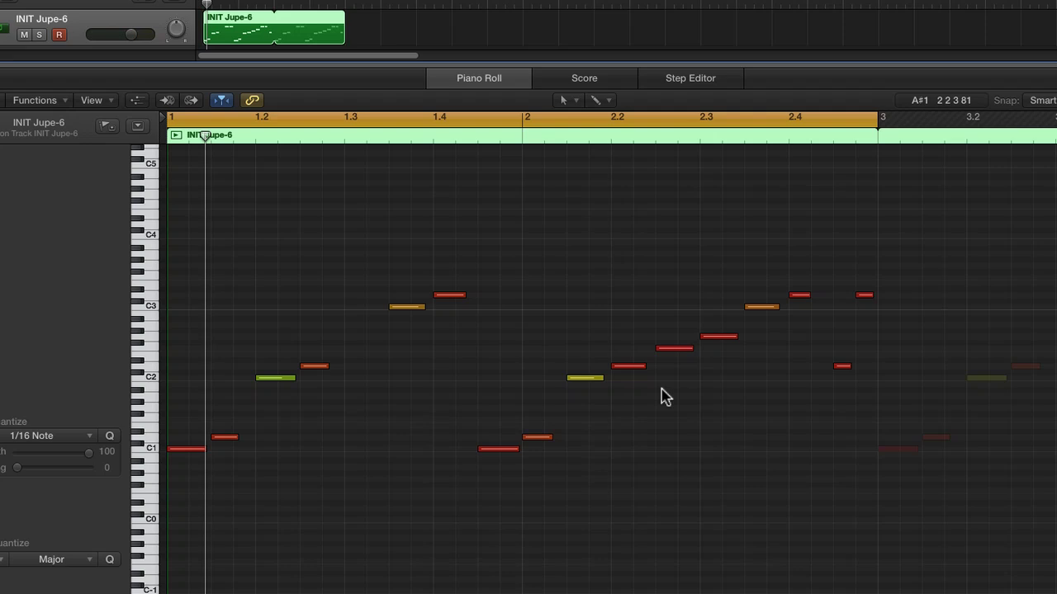
Lengthen the C2 note near bar 2.1, move the bar 2.3 note to G1 and lengthen it.
drag(603, 378, 617, 378)
key(space)
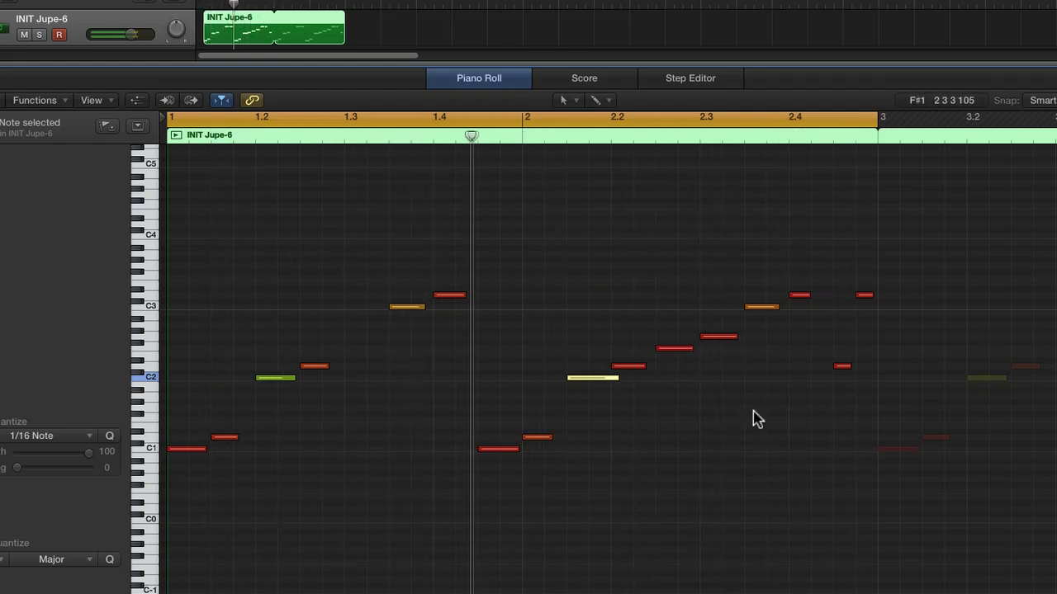
drag(719, 337, 752, 408)
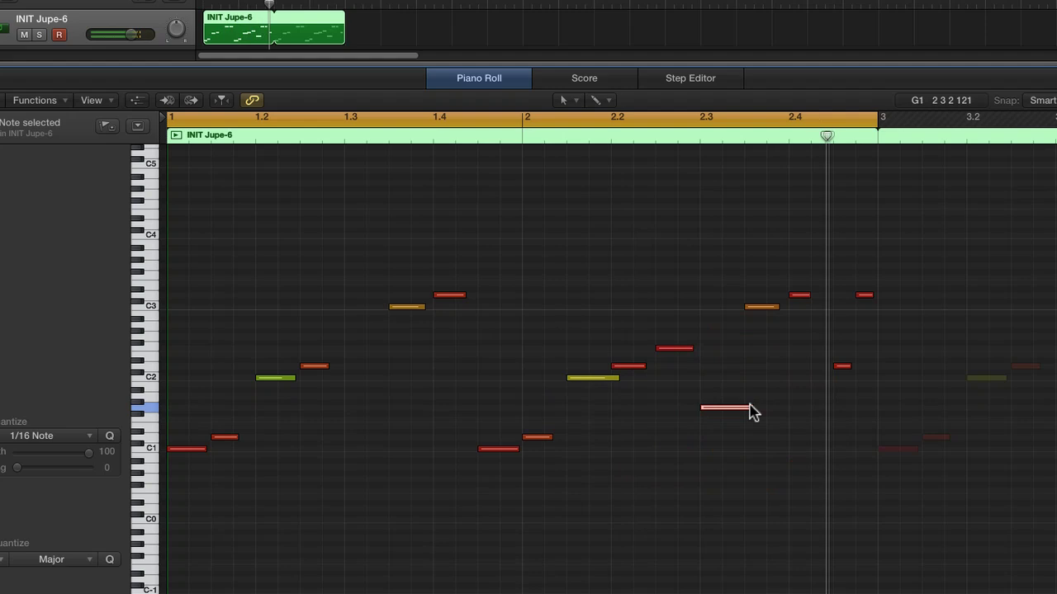
mouse_move(731, 414)
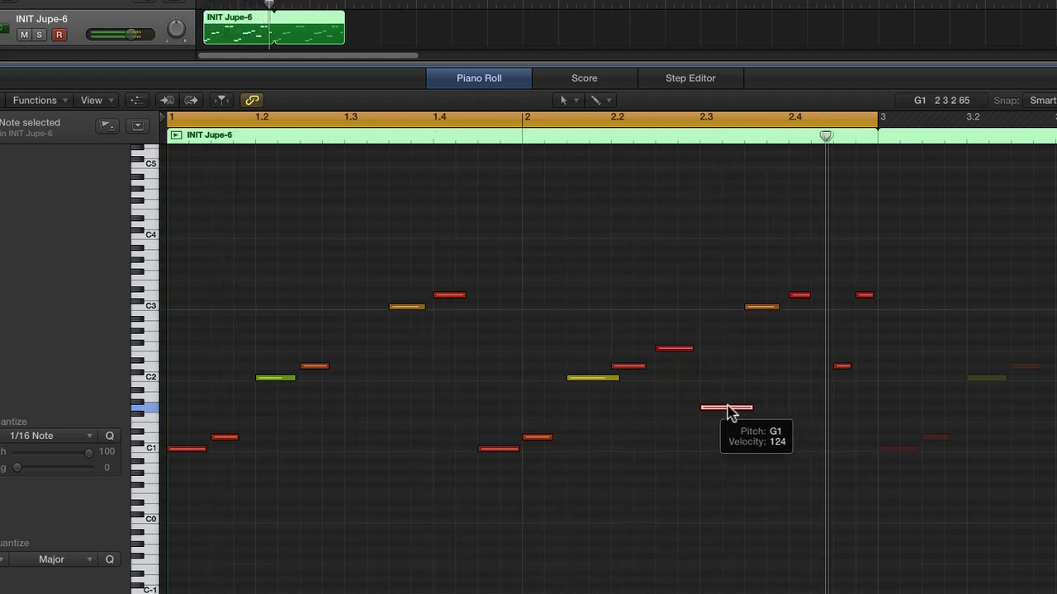
drag(690, 350, 703, 355)
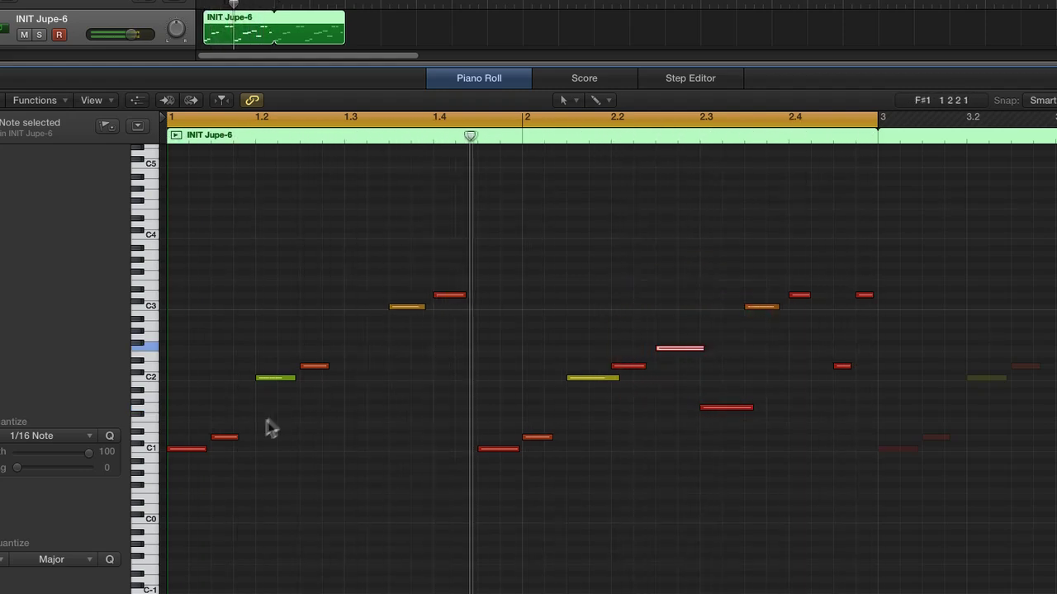
Raise the bar 1.2 note to D3 and adjust the C2, G1 and D2 note lengths.
drag(313, 371, 312, 300)
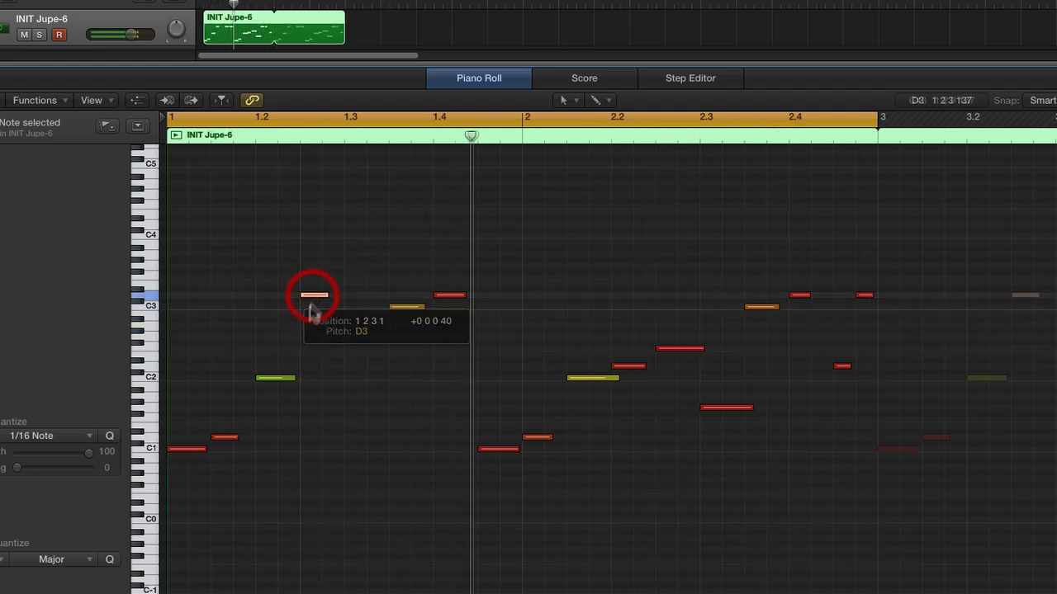
drag(294, 379, 303, 379)
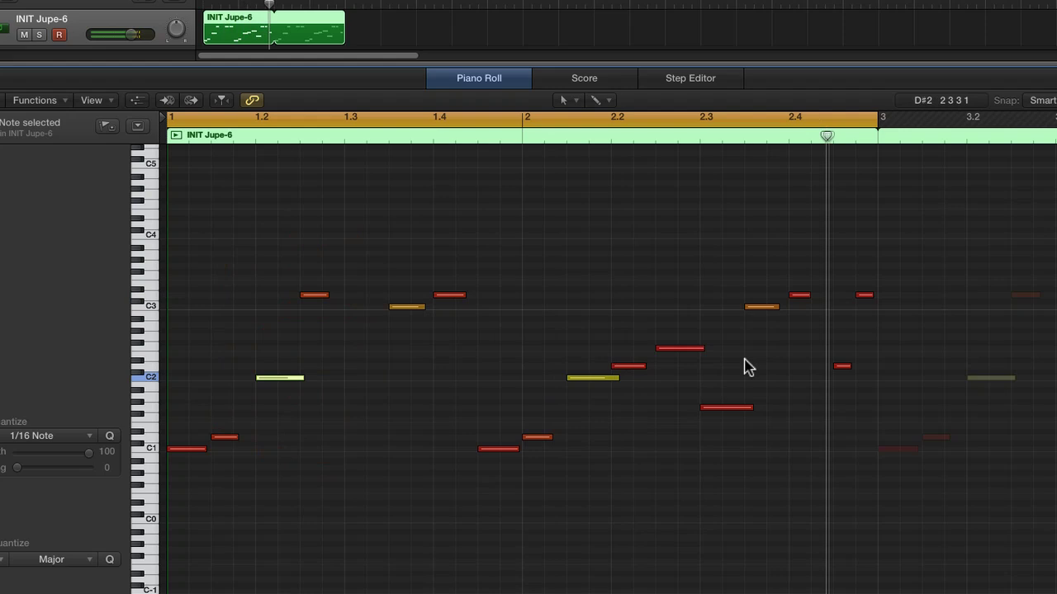
drag(753, 413, 734, 412)
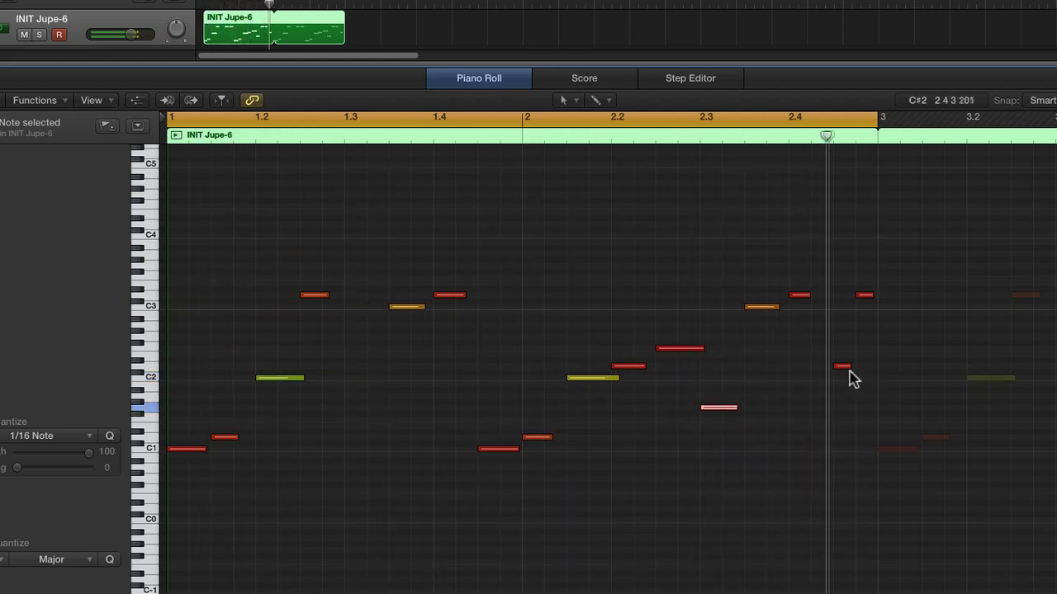
drag(849, 367, 854, 371)
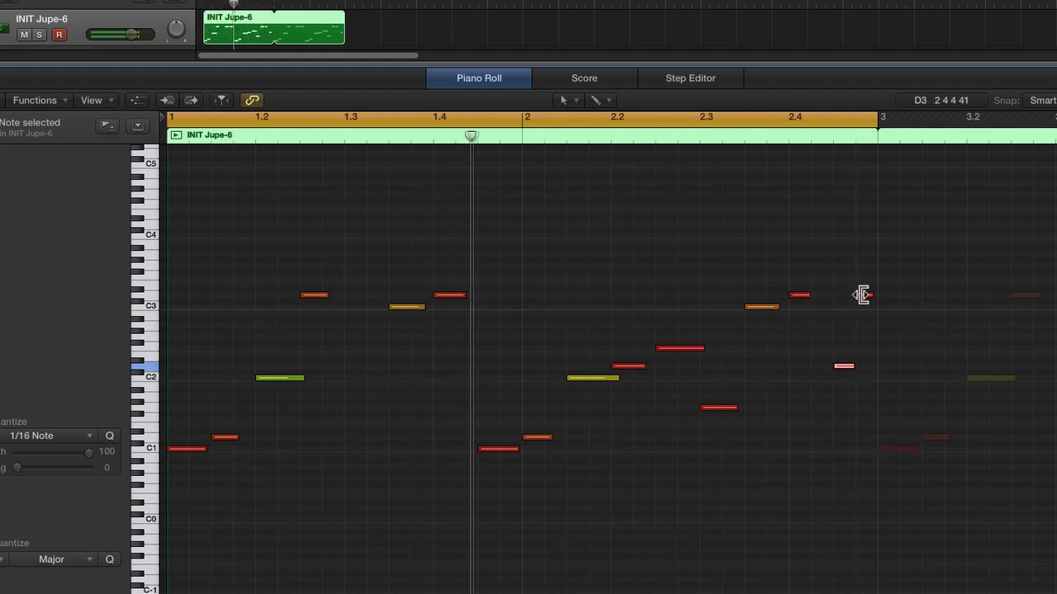
Move the last note before bar 3 up to D5 and adjust the D2 note's length.
drag(863, 294, 864, 224)
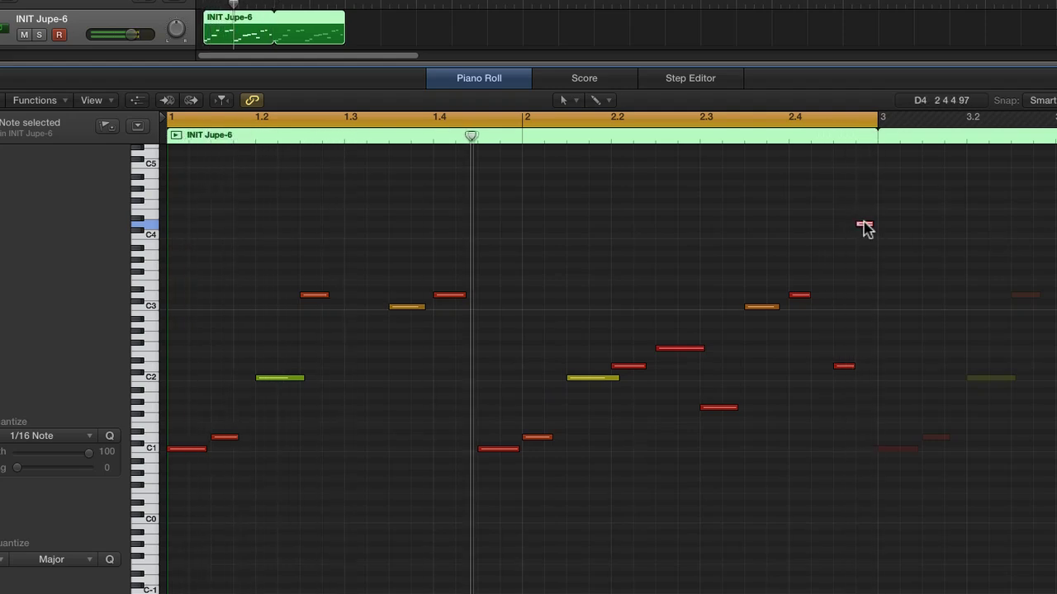
scroll(864, 228, up, 2)
drag(864, 250, 863, 180)
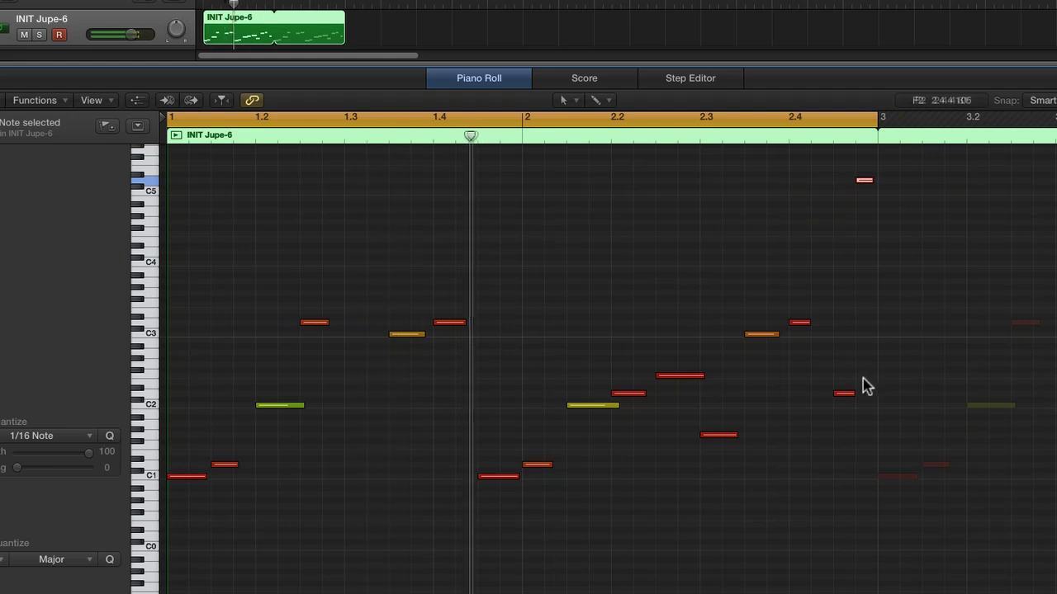
drag(851, 394, 861, 399)
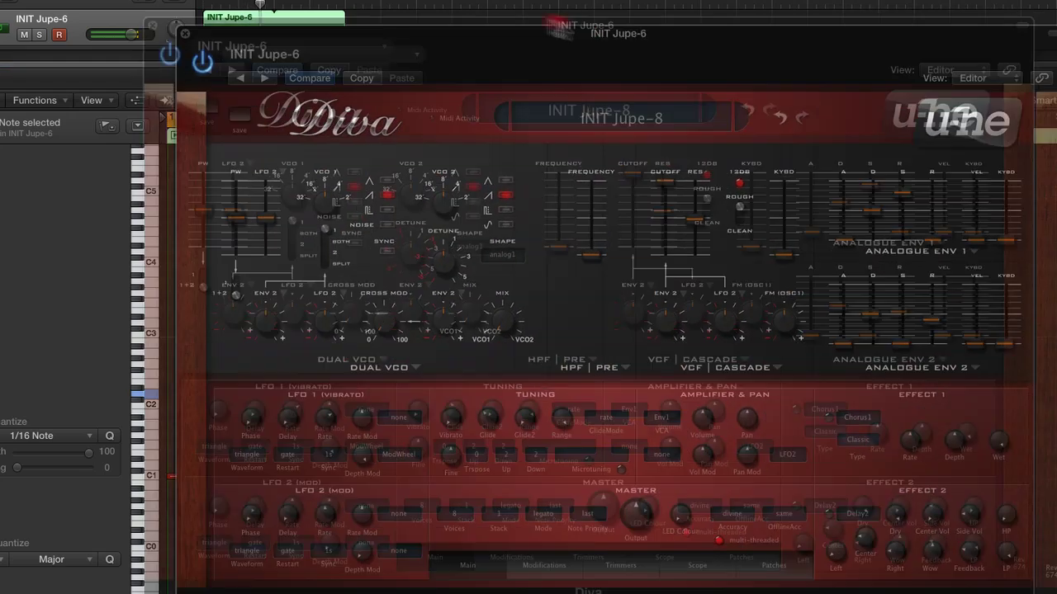
In Diva, increase envelope 2 filter modulation, lower cutoff to 58 and raise resonance.
click(536, 11)
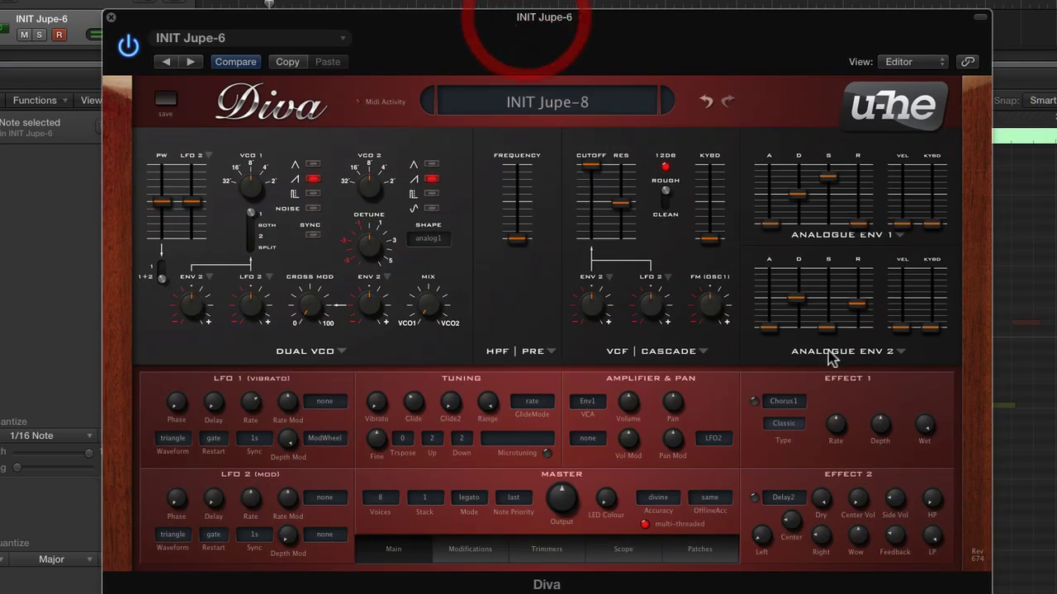
click(596, 307)
drag(596, 307, 596, 279)
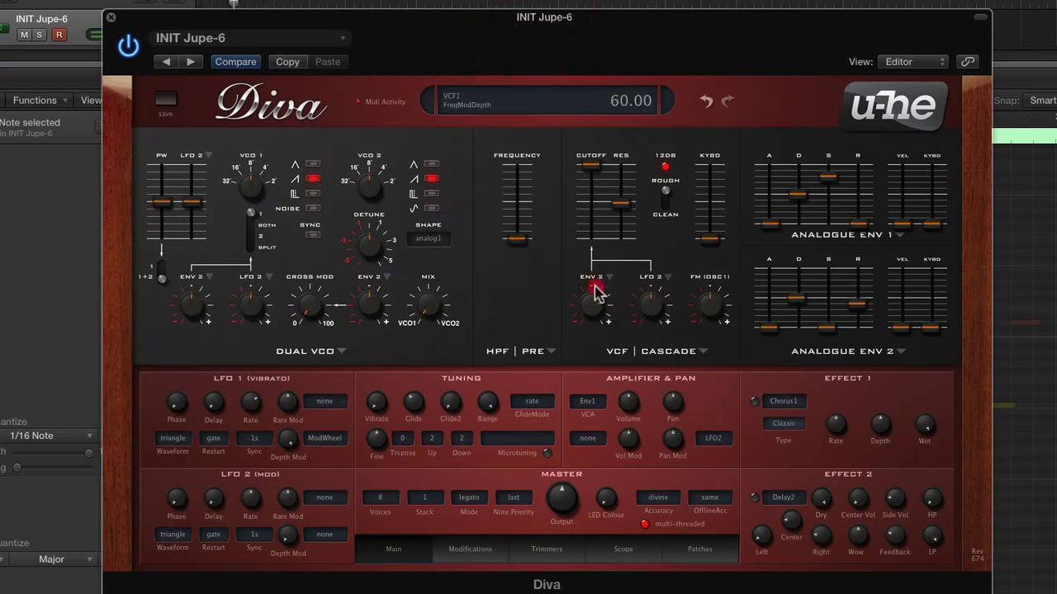
click(802, 299)
click(598, 183)
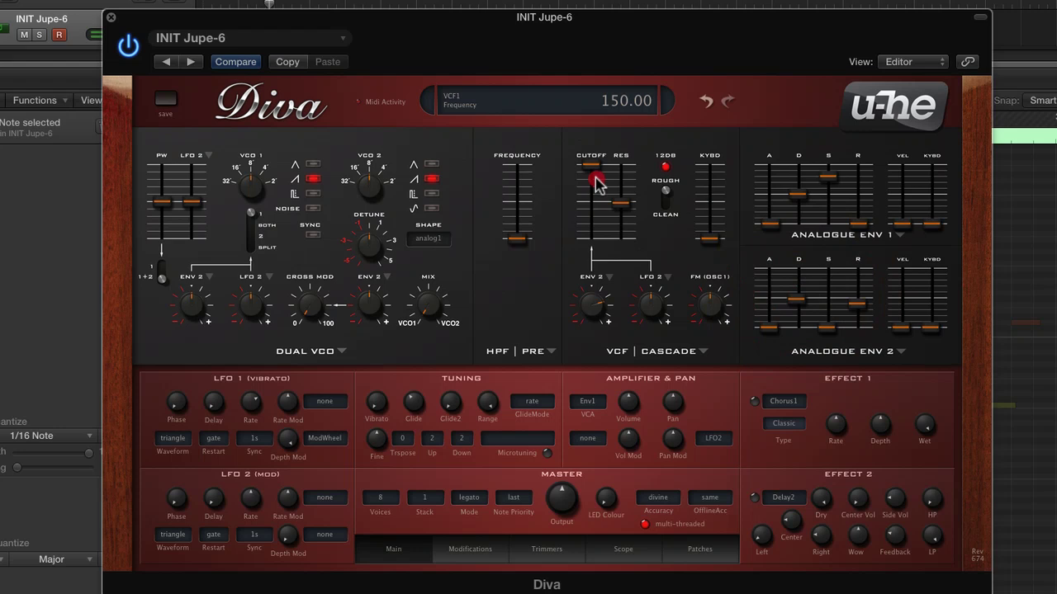
drag(598, 183, 595, 251)
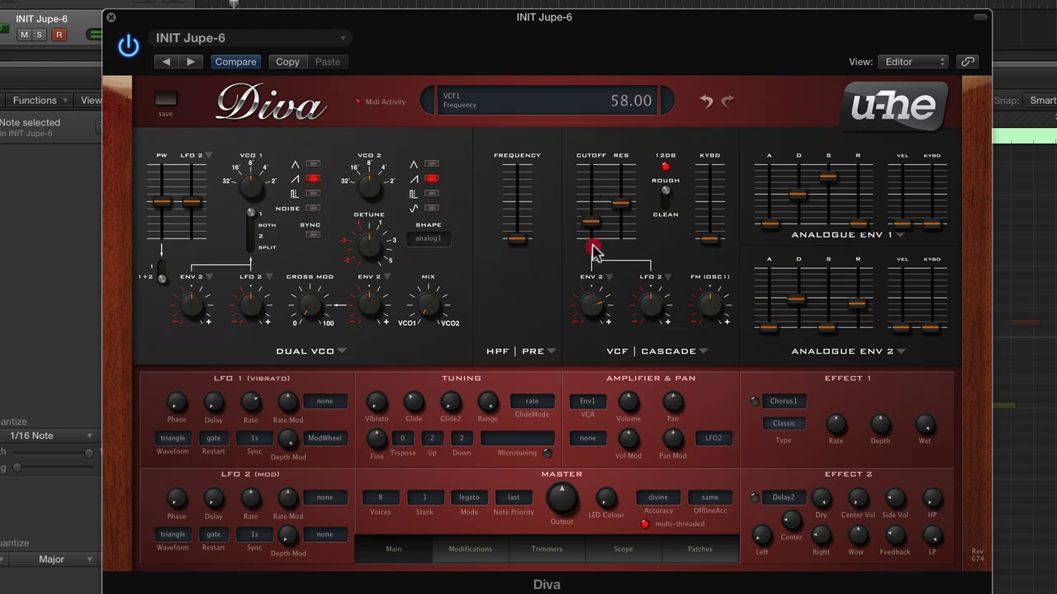
drag(621, 203, 621, 191)
Set the oscillator mix to 40 and settle the filter cutoff around 59.
click(596, 225)
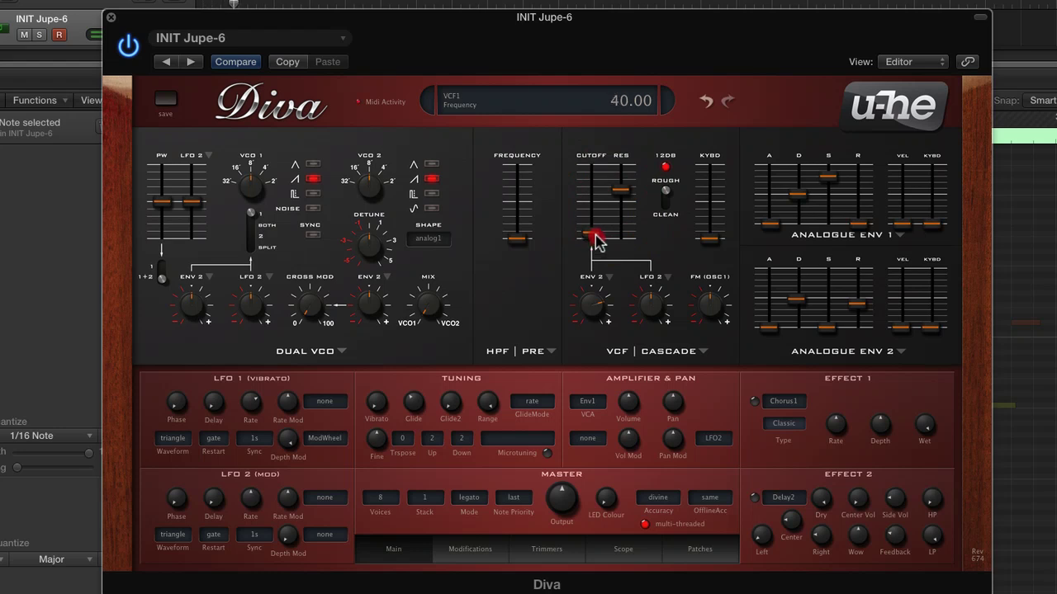
drag(596, 240, 596, 240)
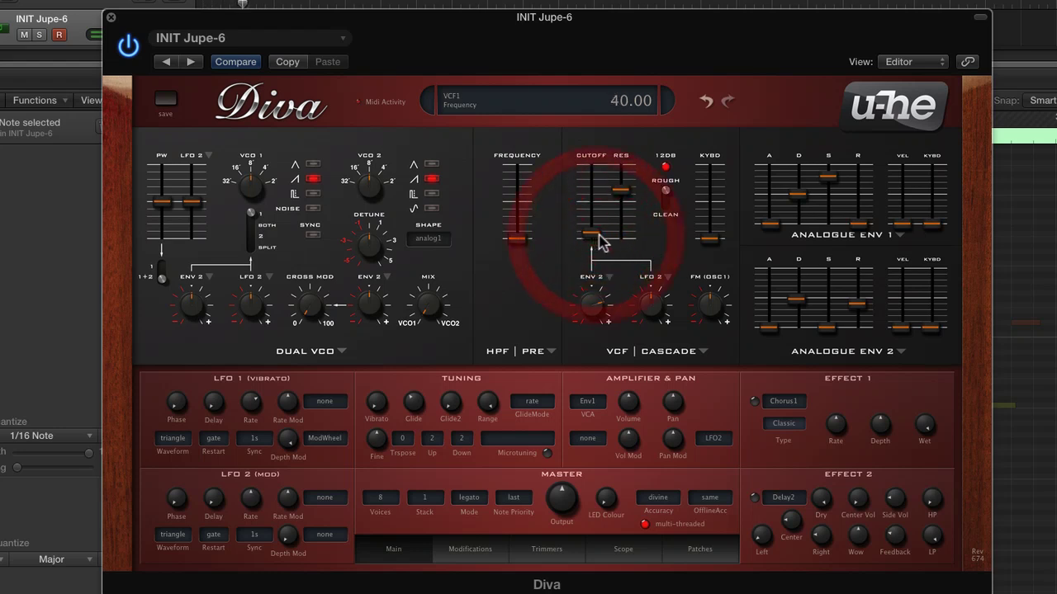
click(596, 287)
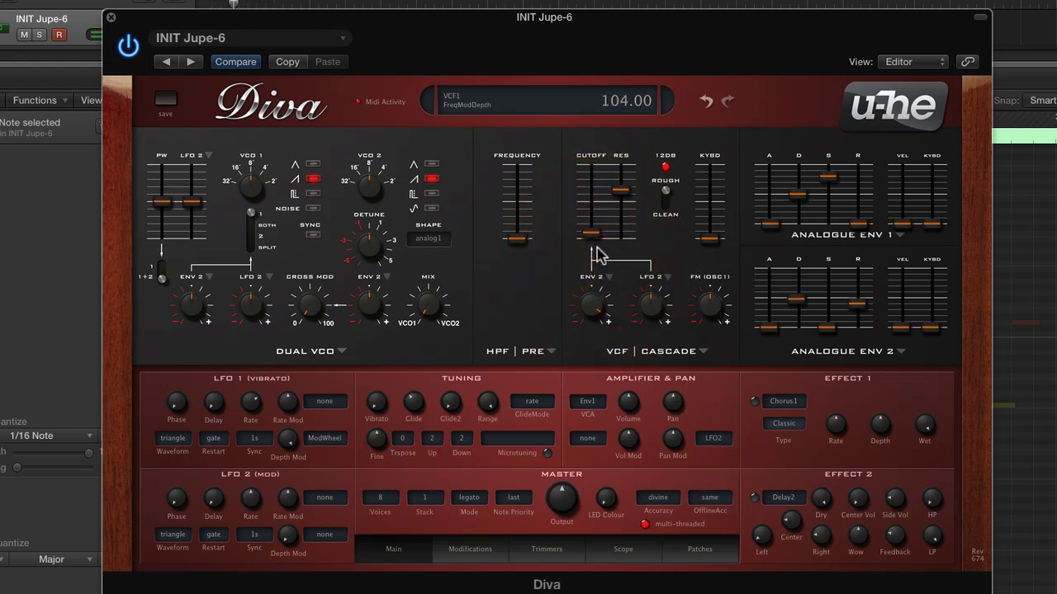
mouse_move(598, 248)
mouse_down()
mouse_move(589, 208)
mouse_move(600, 264)
mouse_up()
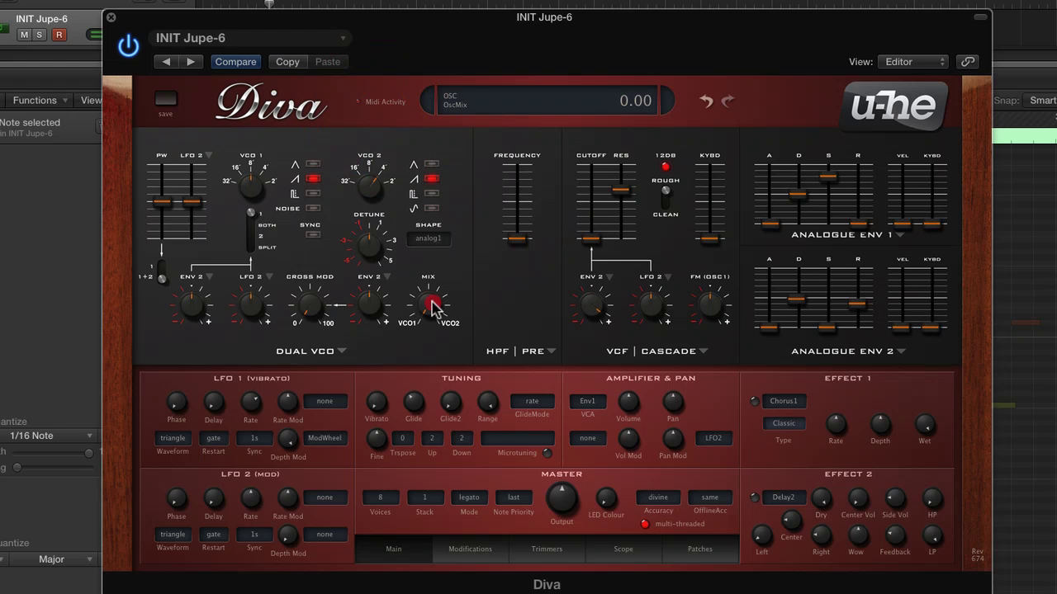
click(429, 237)
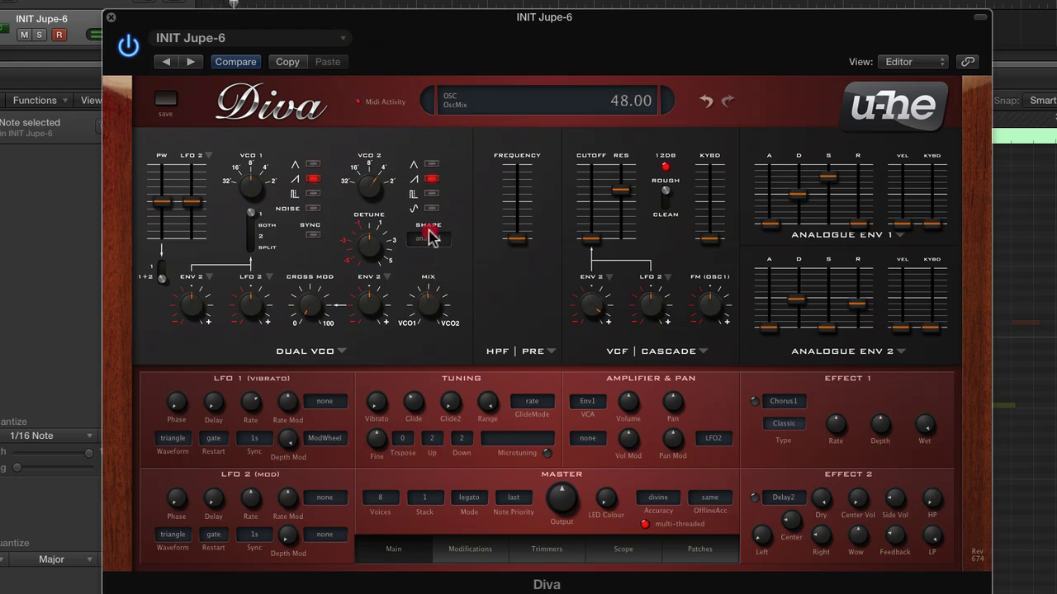
drag(429, 252, 430, 254)
drag(602, 202, 600, 237)
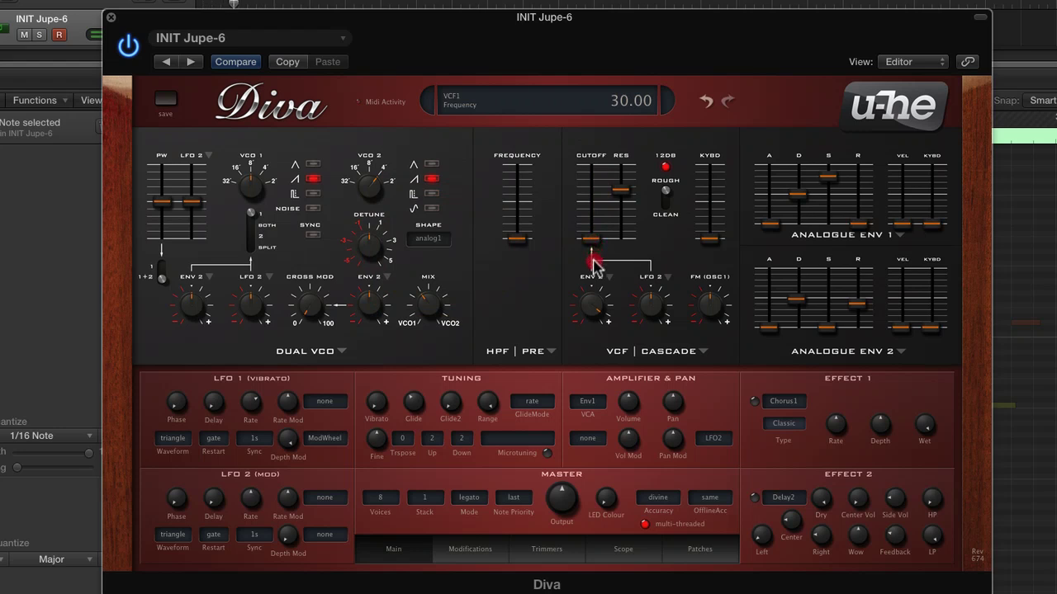
drag(447, 306, 438, 307)
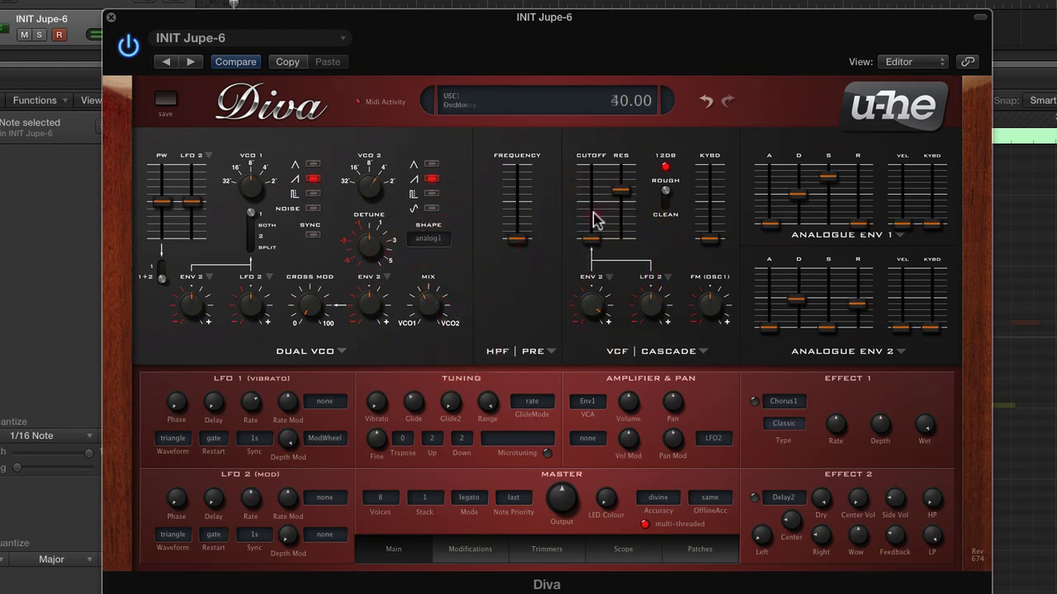
drag(597, 219, 588, 203)
Enable Delay2 with dry 98, HP 32.50, side volume 14 and feedback 15.50.
click(754, 499)
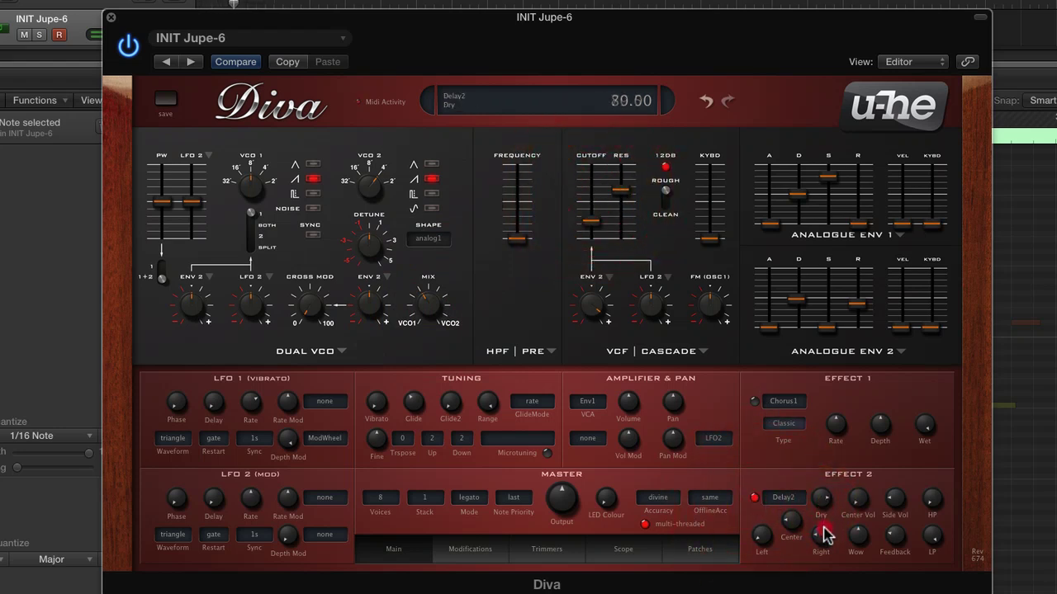
drag(825, 538, 819, 477)
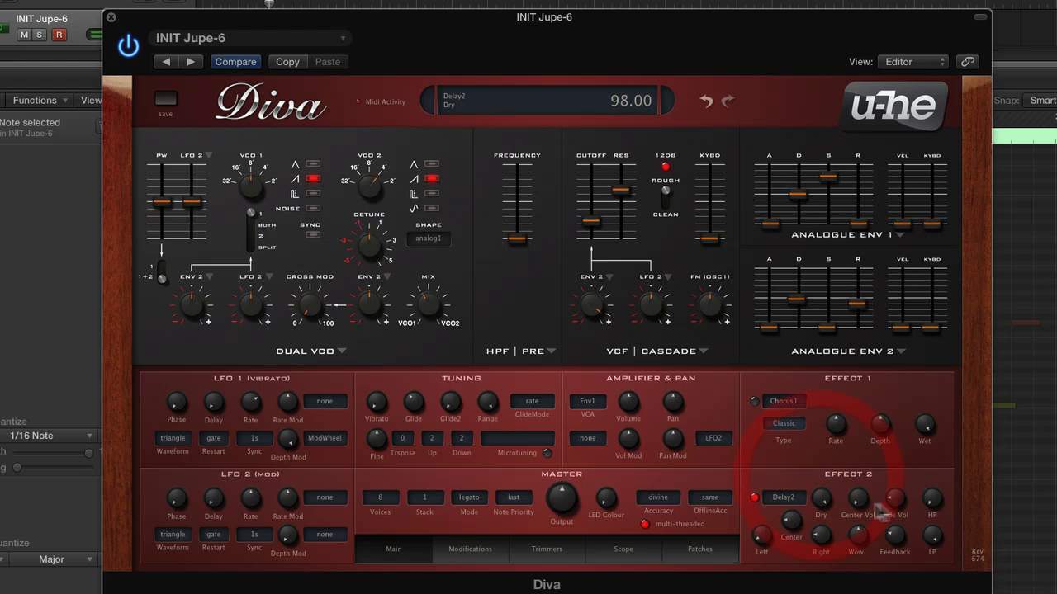
drag(928, 496, 928, 454)
click(896, 499)
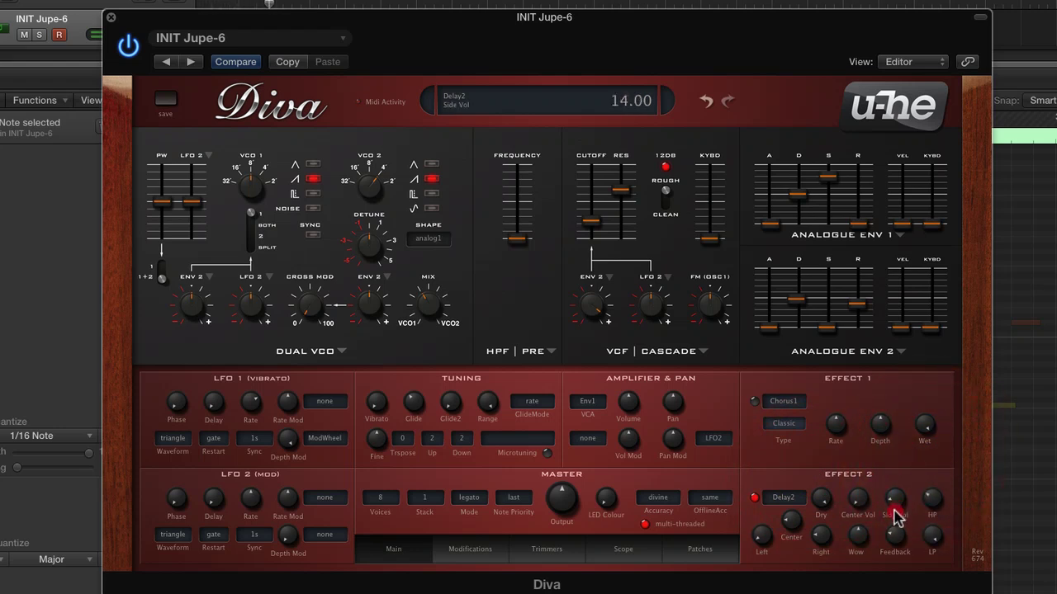
click(896, 518)
drag(896, 535, 894, 545)
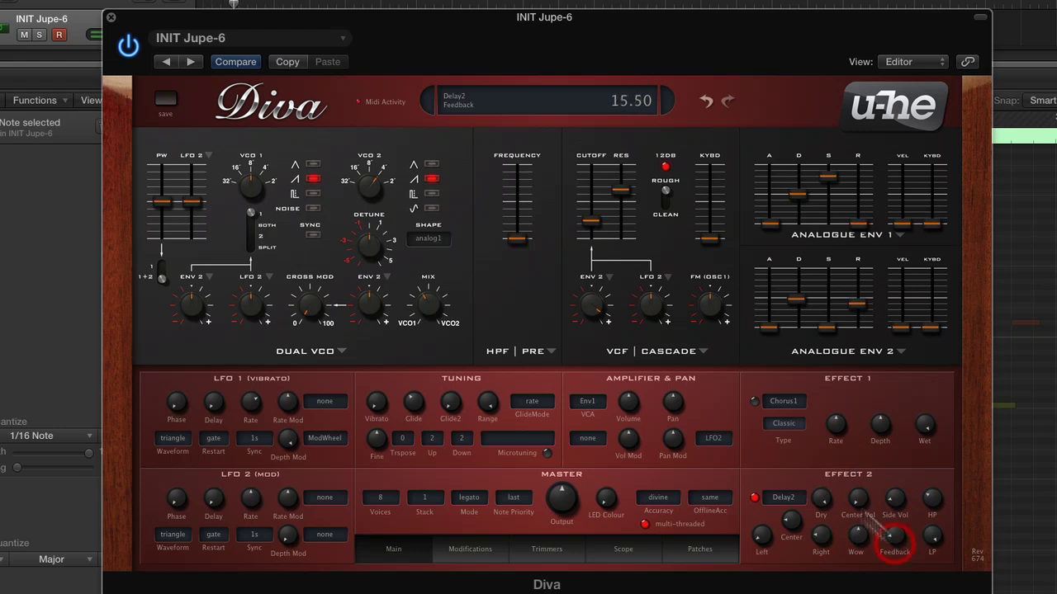
Lower the filter cutoff to 30 and raise envelope 2 filter modulation to 72.
drag(591, 223, 592, 252)
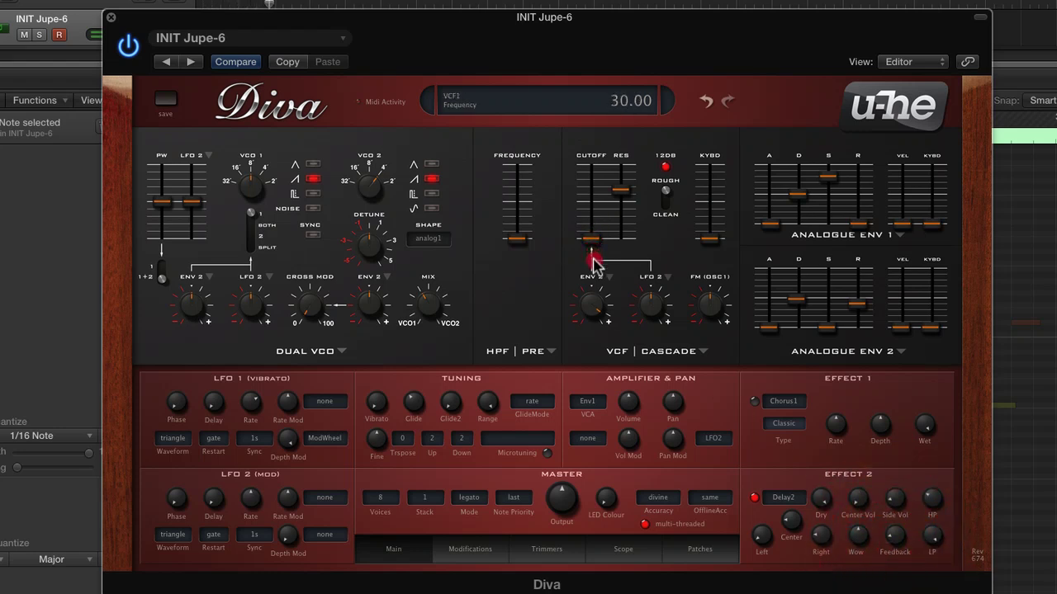
drag(596, 326, 599, 321)
mouse_move(591, 238)
mouse_down()
mouse_move(593, 225)
mouse_move(597, 255)
mouse_up()
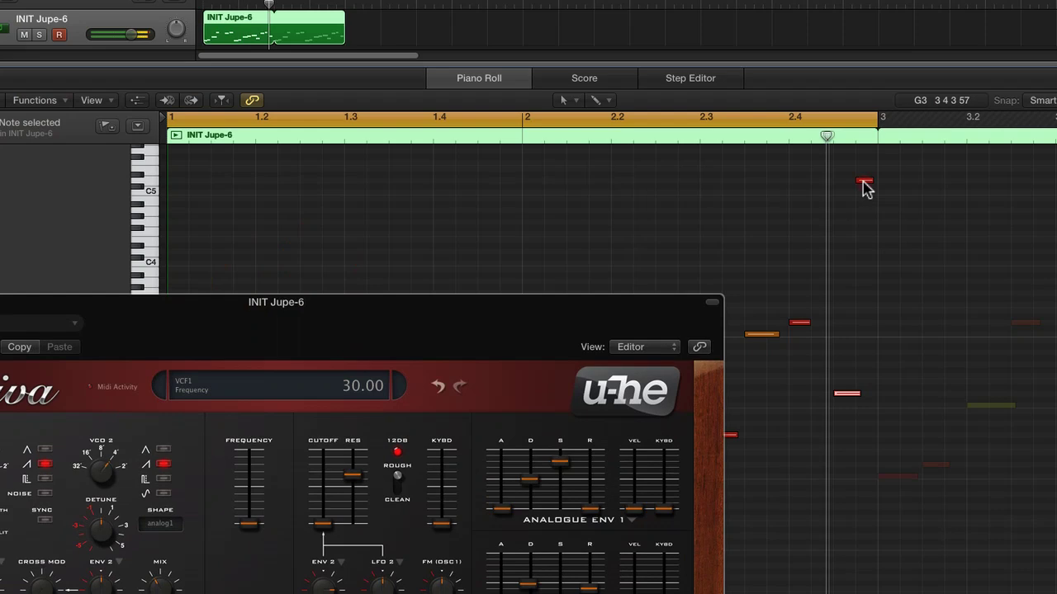
Move the top note down to B4, reposition Diva and keep Chorus1 as first effect.
drag(865, 182, 864, 328)
drag(429, 302, 706, 0)
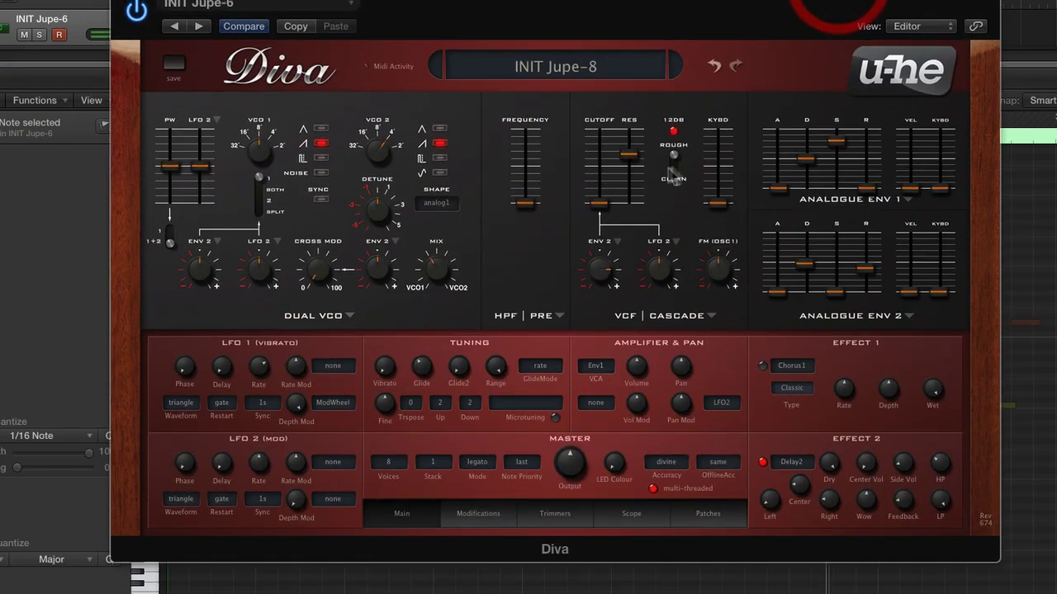
mouse_move(597, 202)
mouse_down()
mouse_move(598, 173)
mouse_move(598, 188)
mouse_up()
click(791, 364)
click(802, 365)
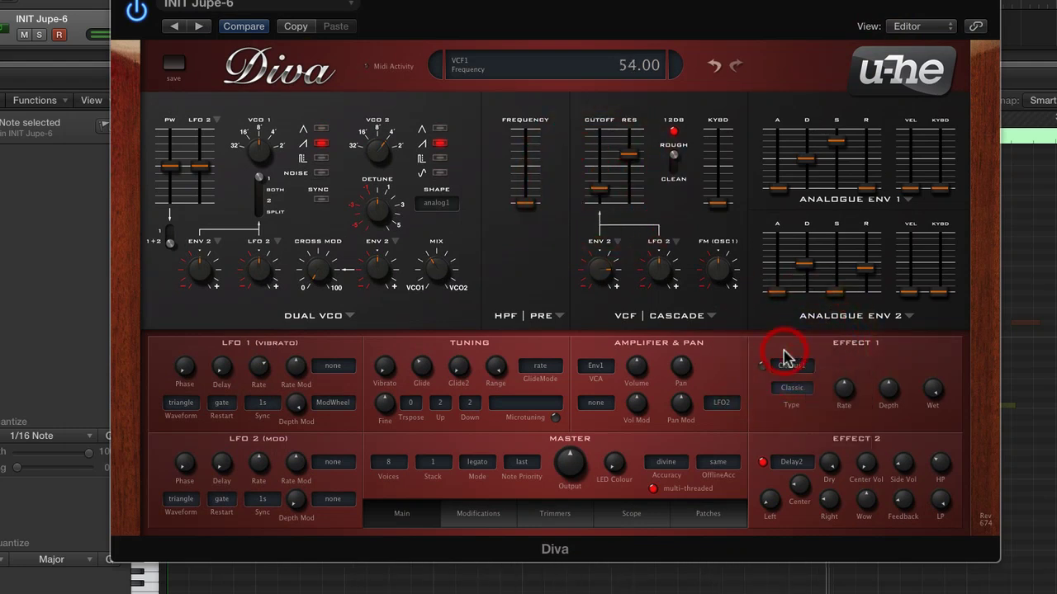
Add a little oscillator FM to the filter, set glide to 37.50, and sweep the cutoff.
drag(705, 269, 720, 235)
drag(598, 188, 604, 219)
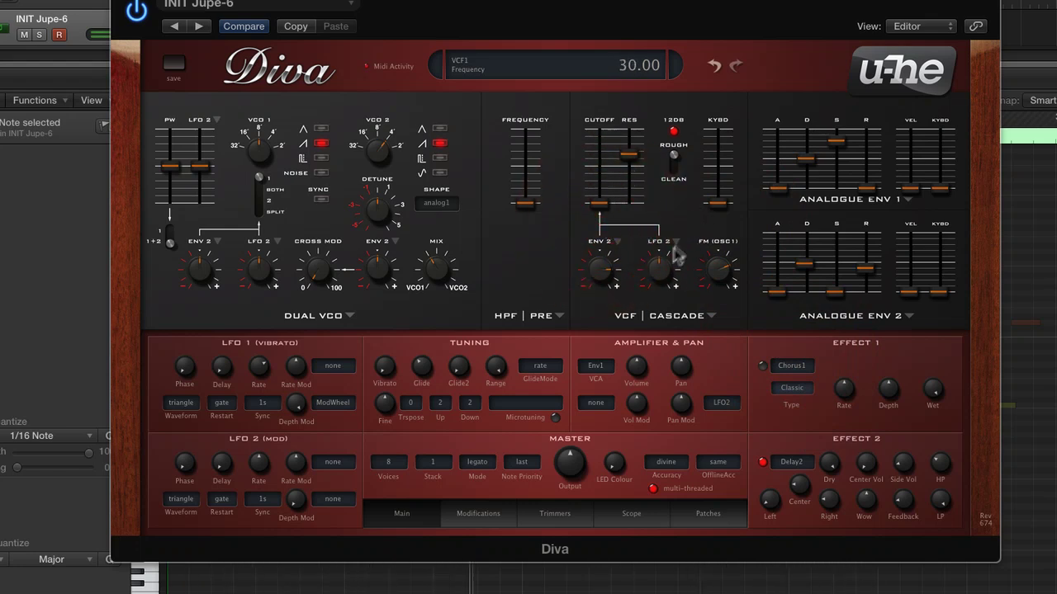
drag(589, 204, 600, 189)
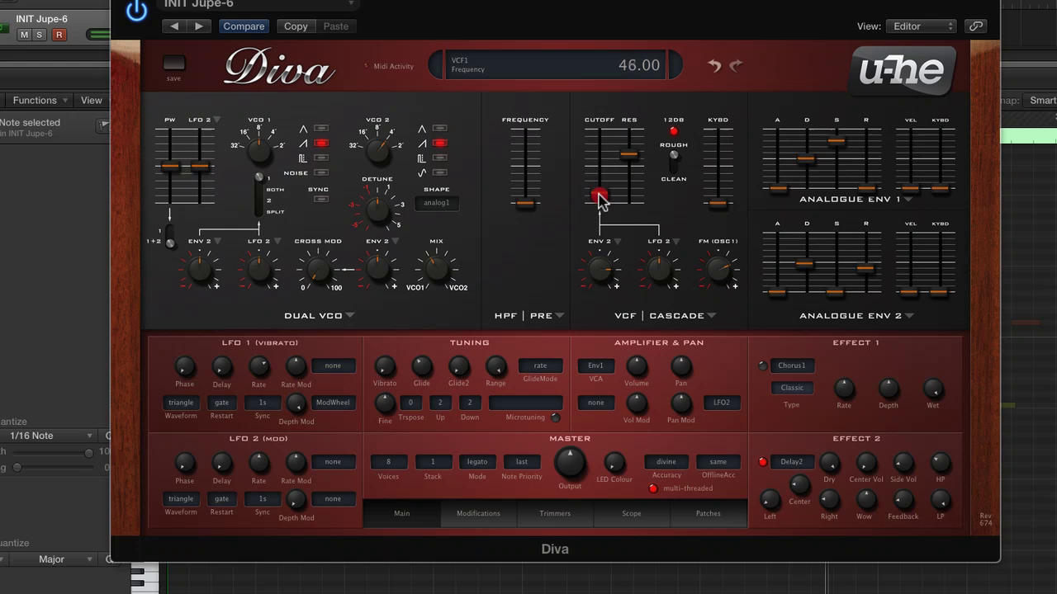
drag(599, 189, 599, 189)
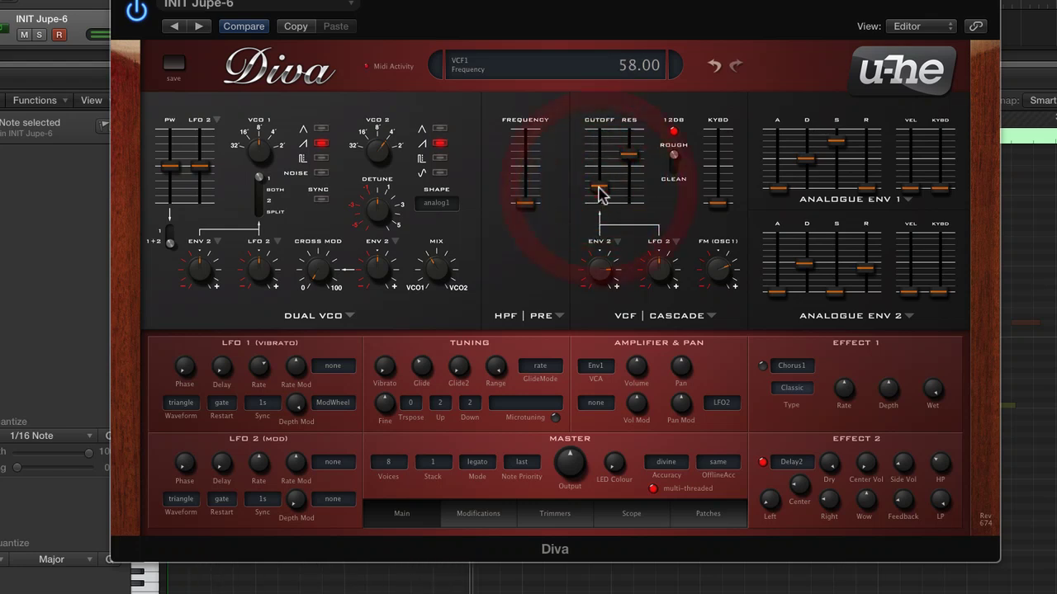
click(430, 362)
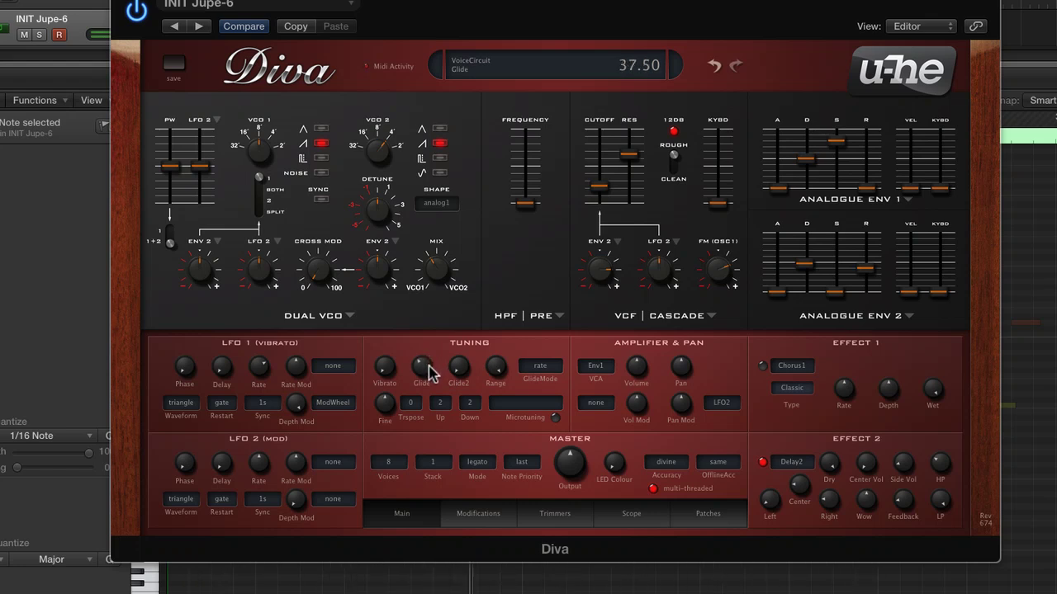
drag(601, 188, 608, 266)
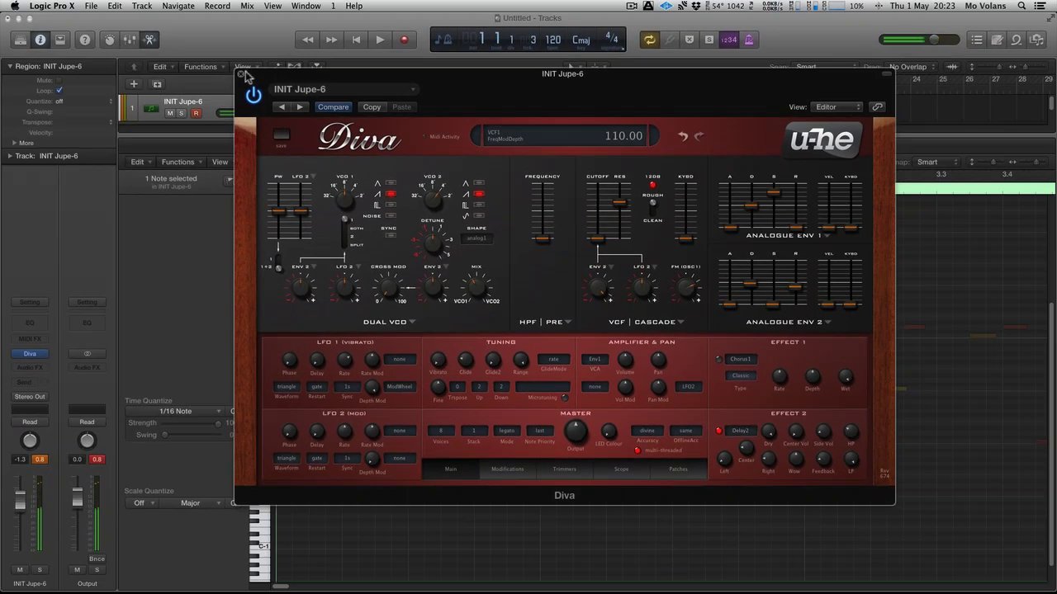
click(241, 74)
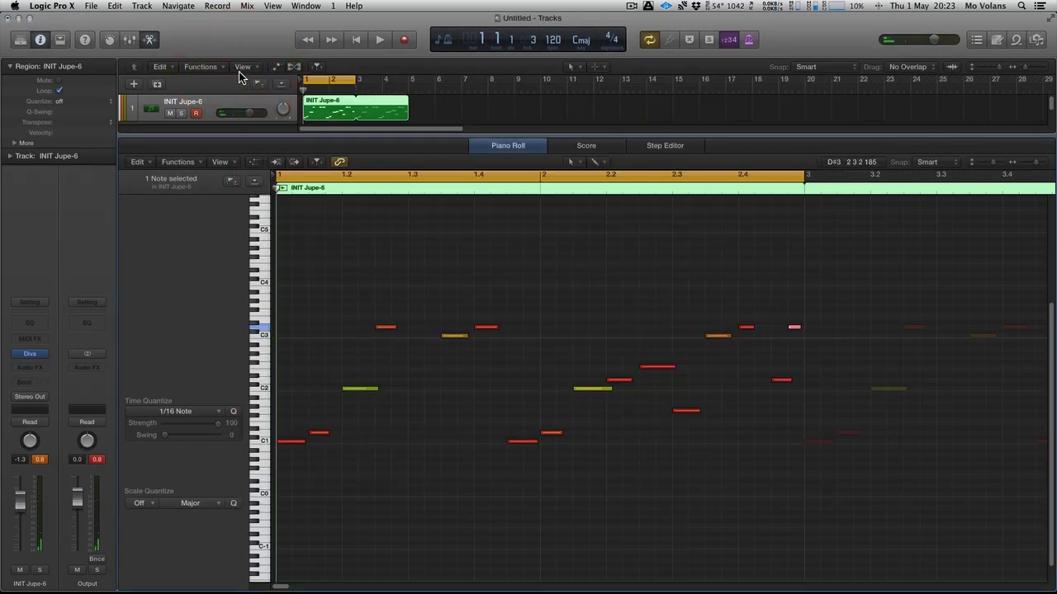